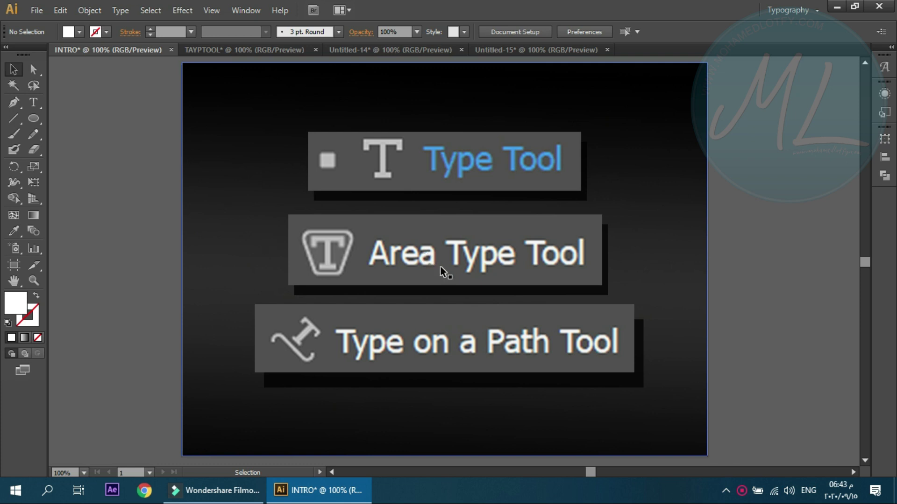
Step: Select the intro image and review the Type tool variants, keeping the plain Type Tool
{"action": "left_click", "coordinate": [477, 254]}
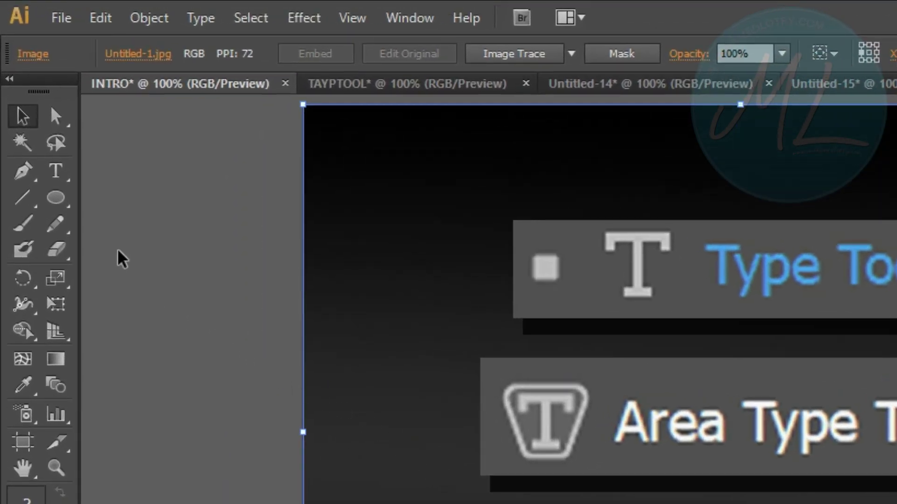
{"action": "left_click", "coordinate": [62, 177]}
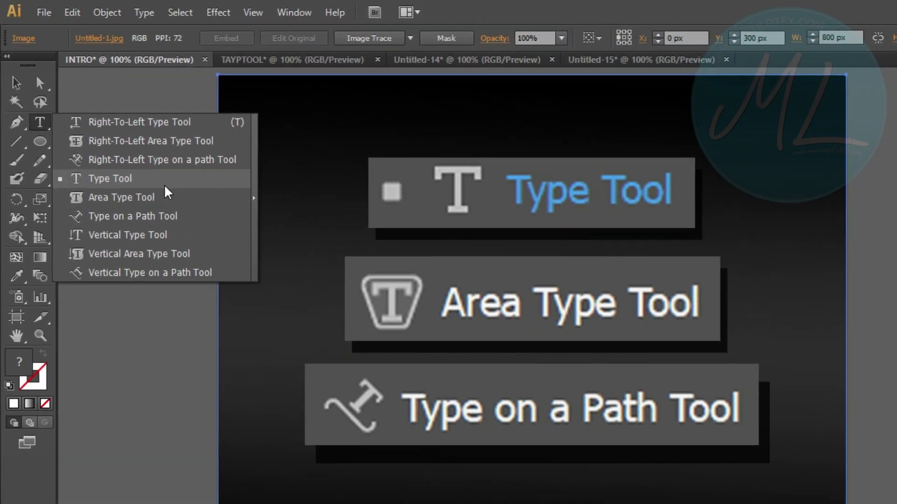
{"action": "left_click", "coordinate": [164, 184]}
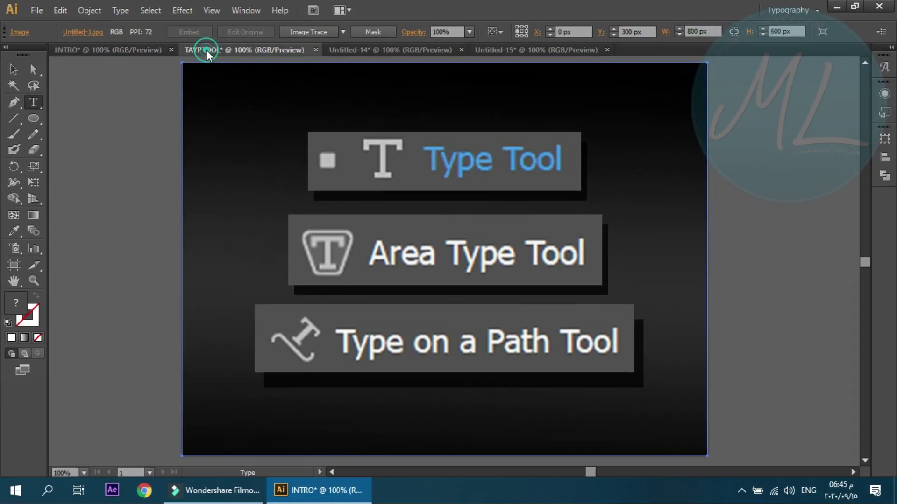
Step: Switch to the TAYPTOOL document and choose the plain Type Tool from the type flyout
{"action": "left_click", "coordinate": [207, 52]}
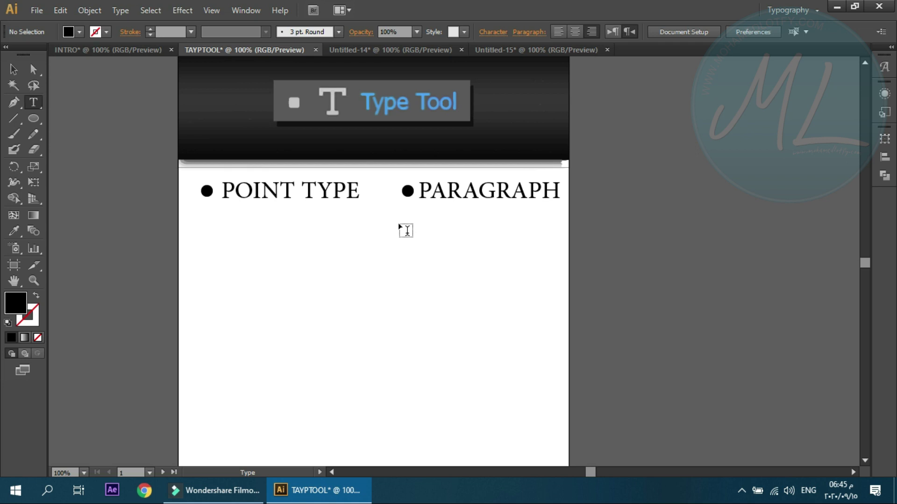
{"action": "left_click", "coordinate": [13, 69]}
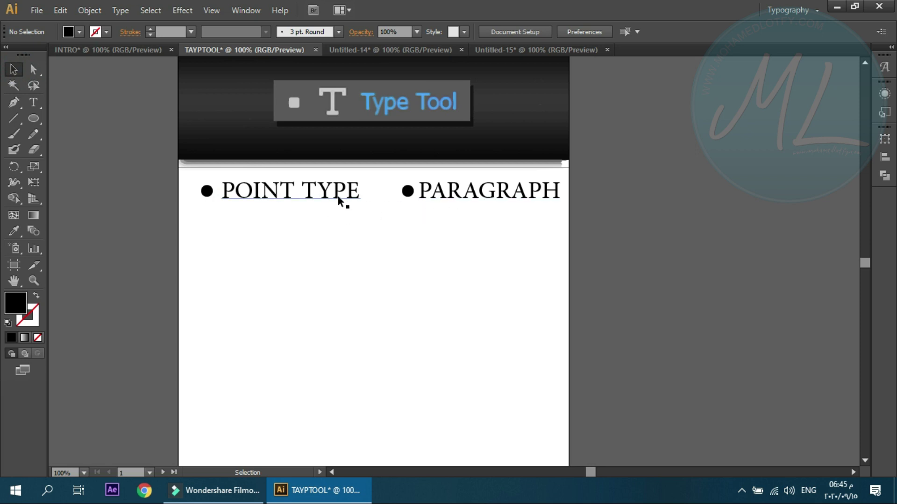
{"action": "left_click", "coordinate": [33, 102]}
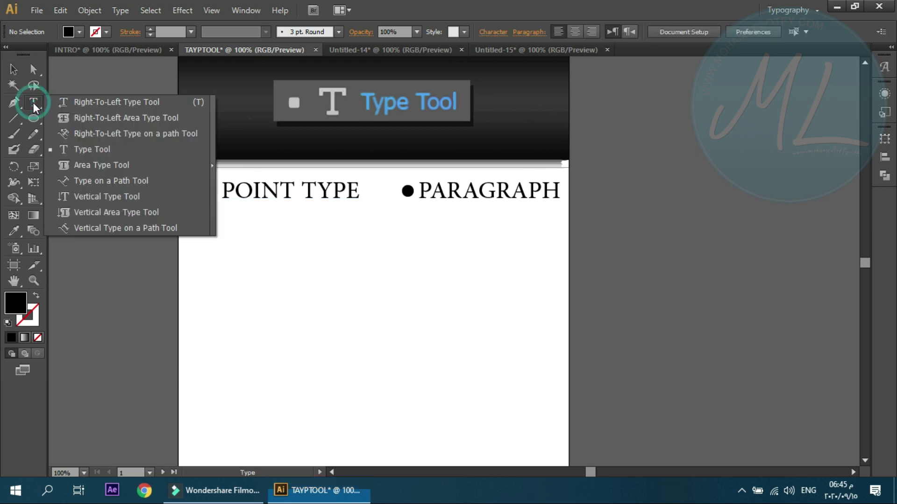
{"action": "left_click", "coordinate": [78, 150]}
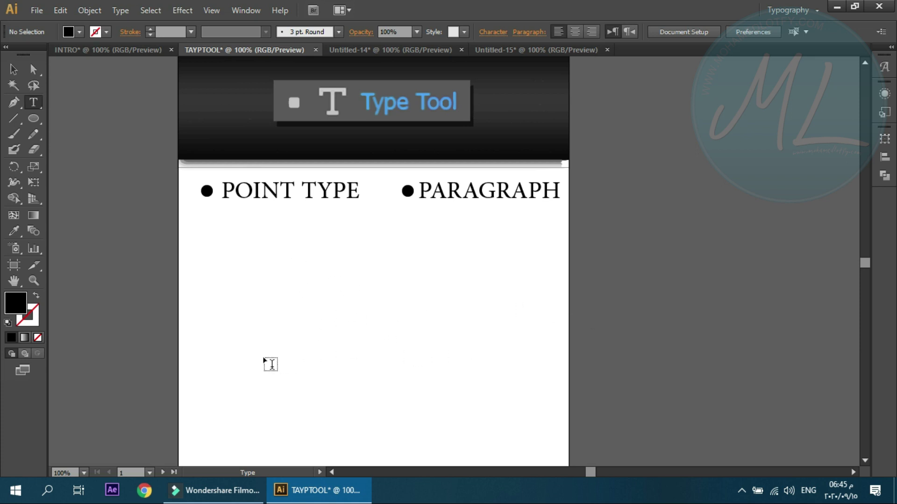
Step: Place point text reading EGYPT below the POINT TYPE heading, undoing the stray extra letters
{"action": "left_click", "coordinate": [301, 321]}
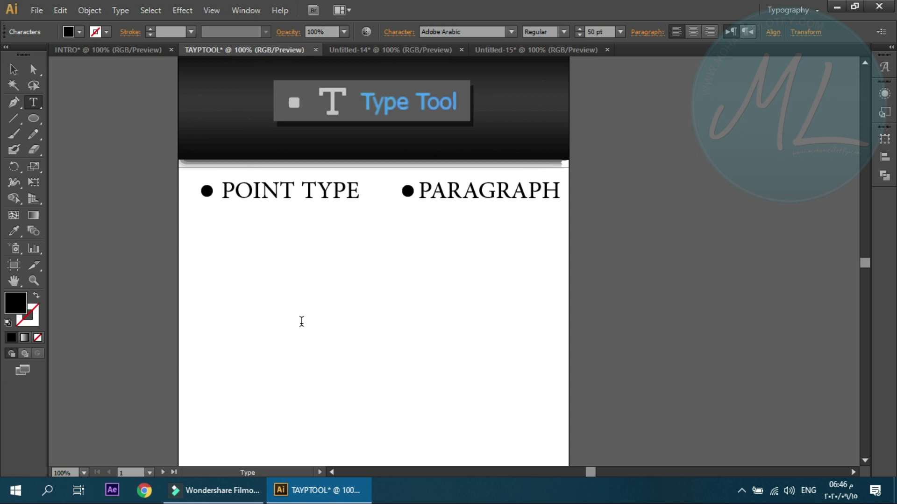
{"action": "type", "text": "EGYPT"}
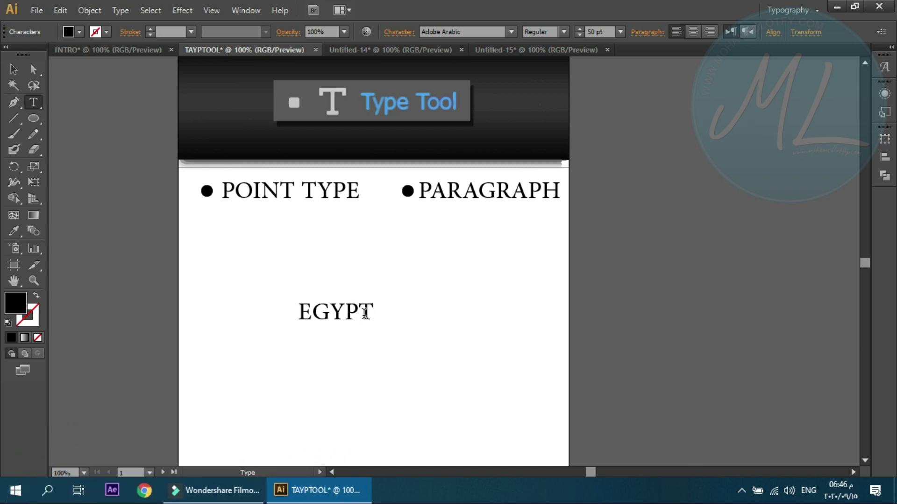
{"action": "type", "text": "DFJHKHGSHGHHGK"}
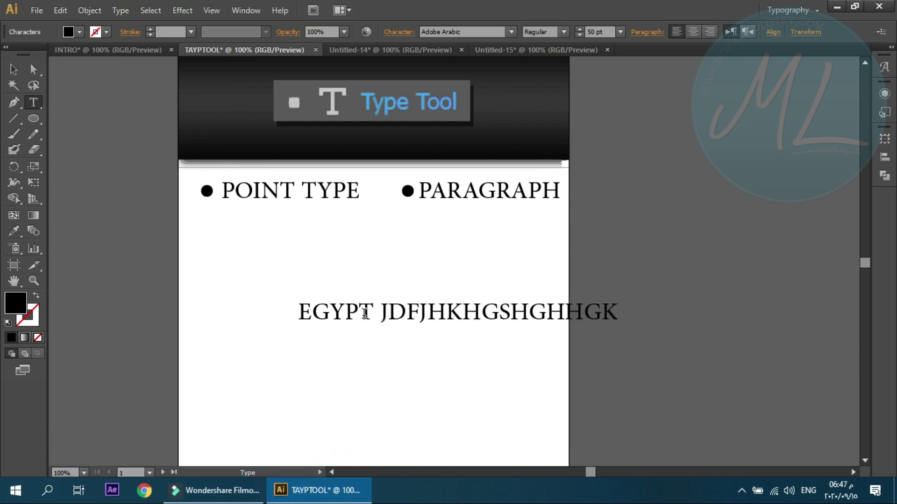
{"action": "type", "text": "FHGDFHGFGJFGH"}
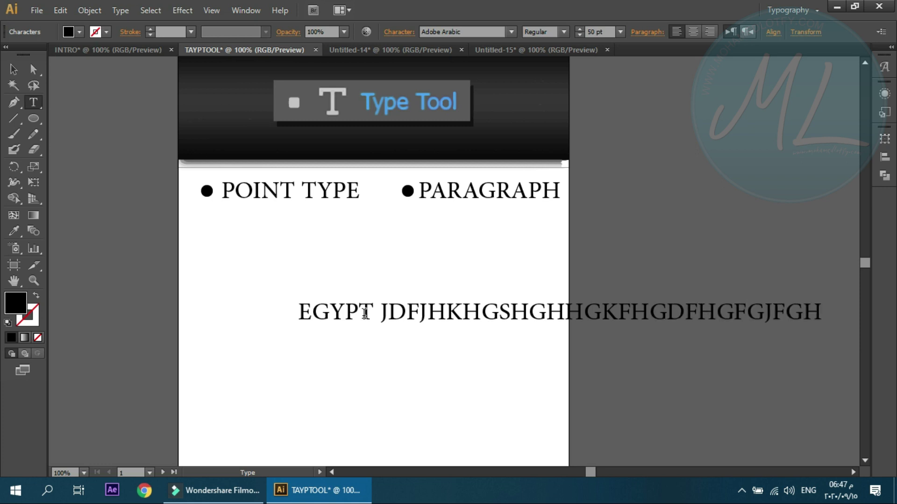
{"action": "key", "text": "ctrl+z"}
{"action": "type", "text": "GY"}
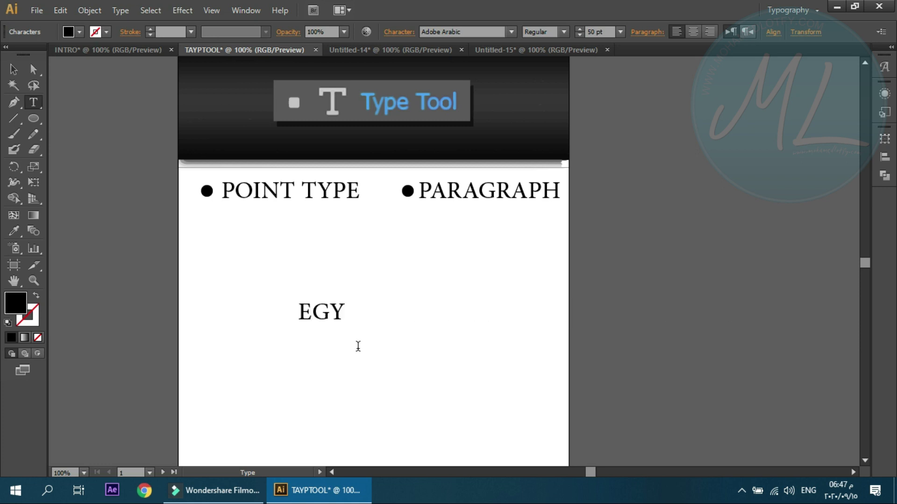
{"action": "type", "text": "PT"}
{"action": "double_click", "coordinate": [335, 320]}
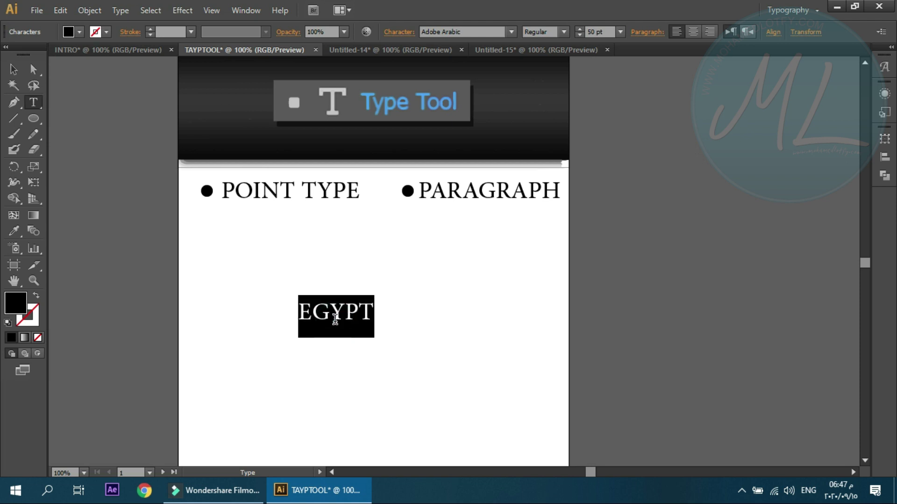
{"action": "left_click", "coordinate": [345, 312]}
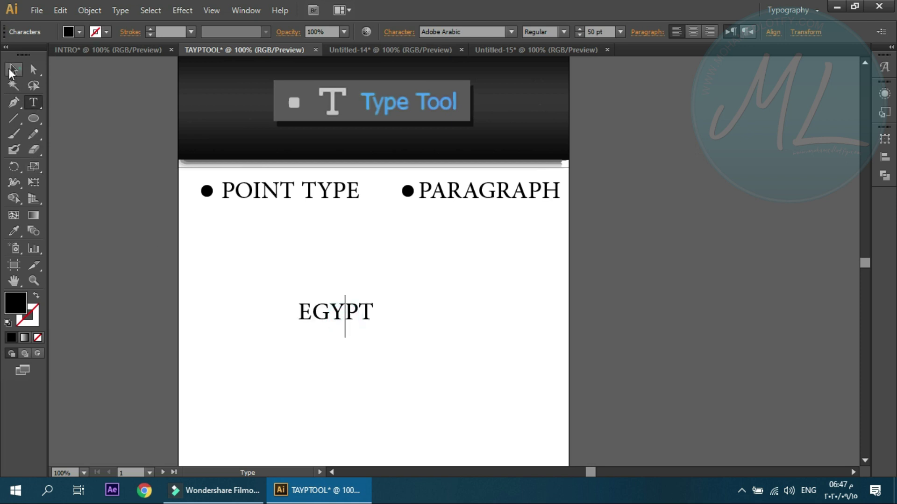
Step: Scale EGYPT up to 135.92 pt and move it just under the two headings
{"action": "left_click", "coordinate": [12, 70]}
{"action": "left_click_drag", "start_coordinate": [373, 295], "coordinate": [454, 251]}
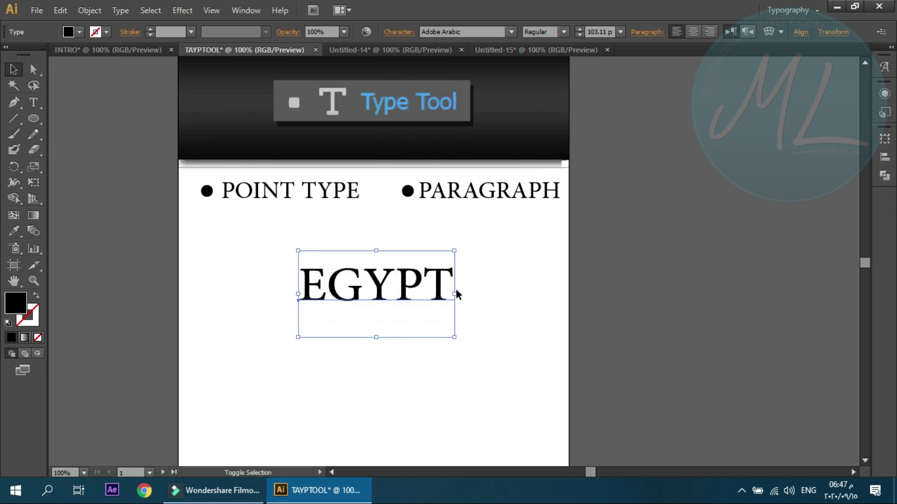
{"action": "left_click", "coordinate": [437, 292]}
{"action": "left_click_drag", "start_coordinate": [437, 292], "coordinate": [416, 308]}
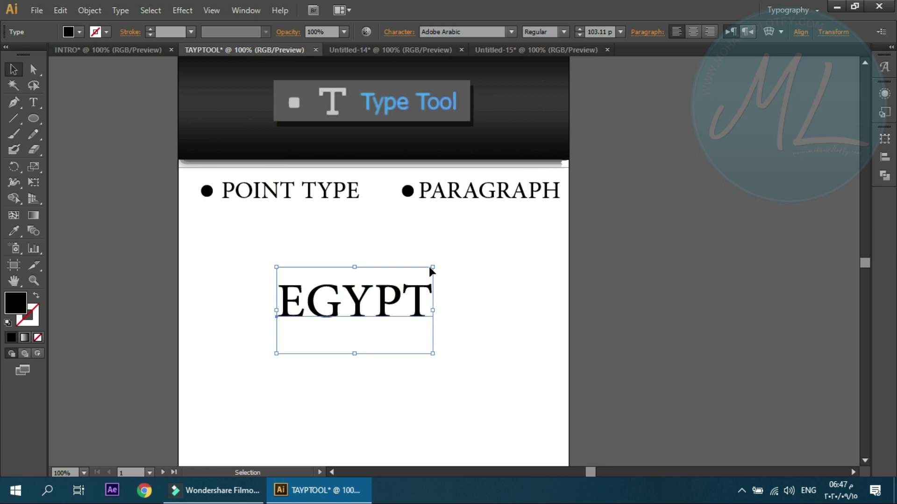
{"action": "left_click_drag", "start_coordinate": [429, 268], "coordinate": [482, 239]}
{"action": "left_click_drag", "start_coordinate": [461, 275], "coordinate": [458, 282]}
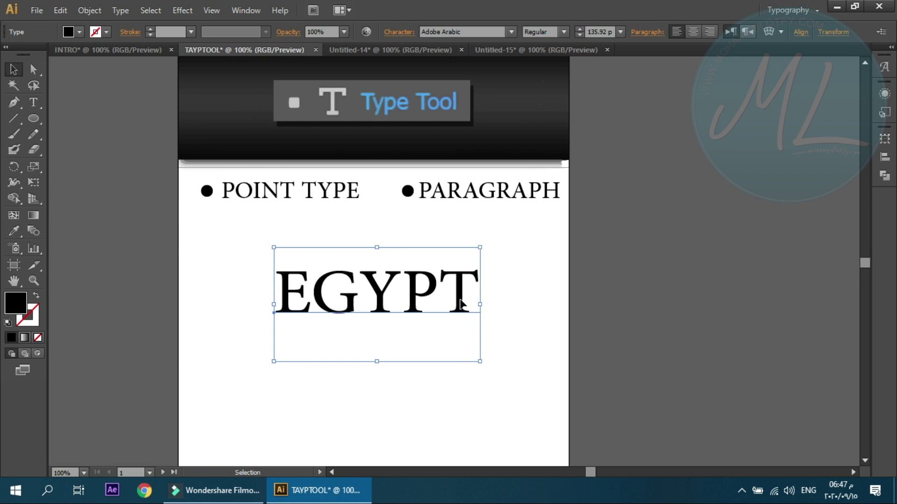
{"action": "left_click_drag", "start_coordinate": [460, 303], "coordinate": [459, 261]}
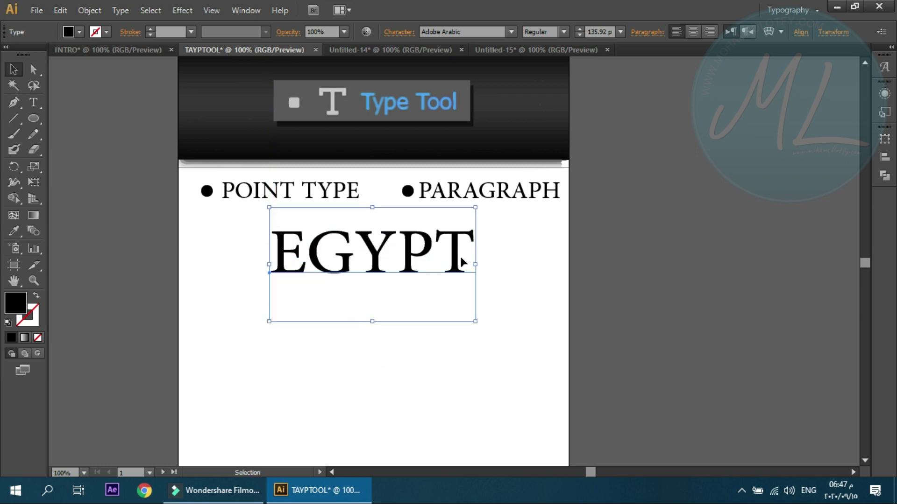
{"action": "scroll", "coordinate": [469, 301], "scroll_direction": "down", "scroll_amount": 1}
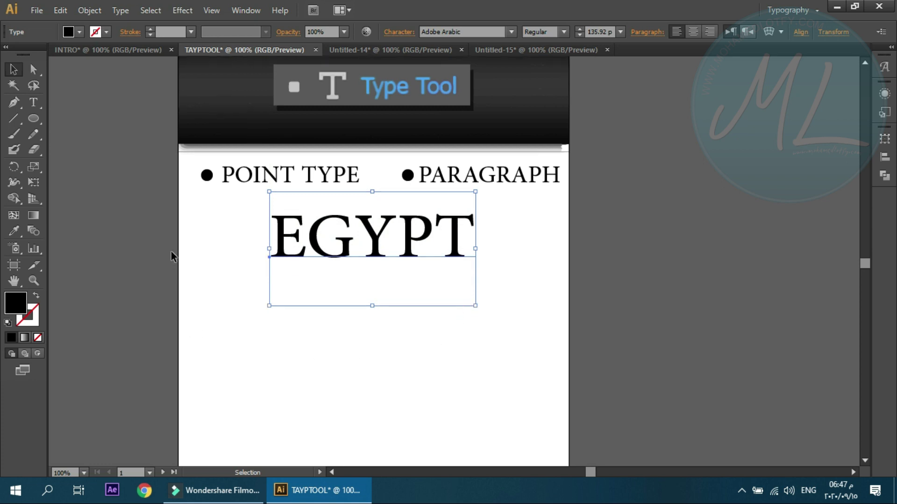
{"action": "left_click", "coordinate": [38, 102]}
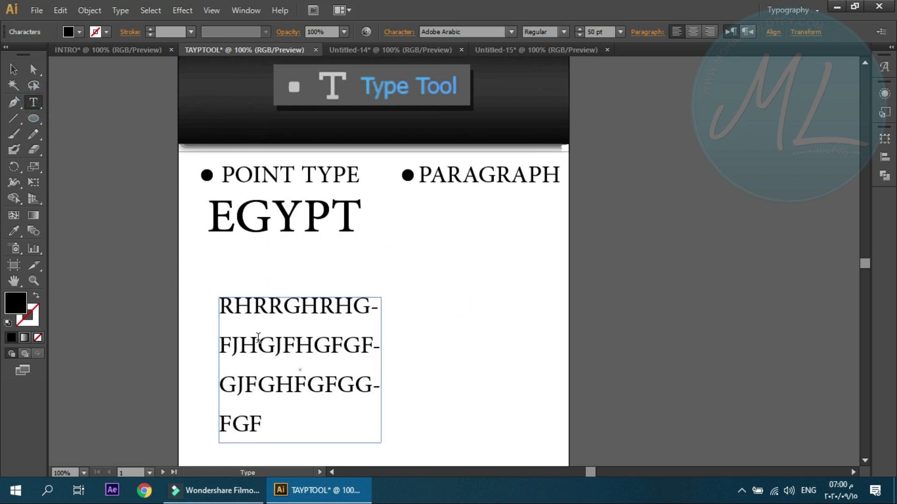
Step: Type FGERWAWA into a paragraph box and narrow it so the text wraps into hyphenated lines
{"action": "type", "text": "FGERW"}
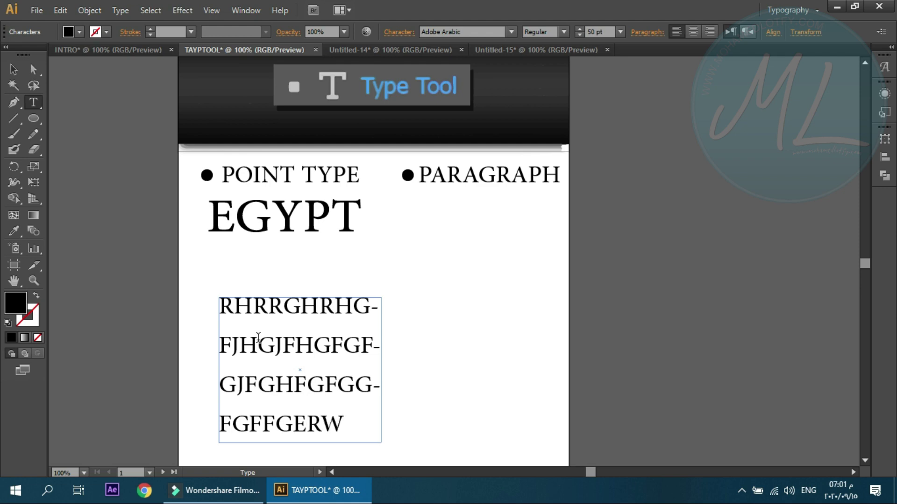
{"action": "type", "text": "AWAW-"}
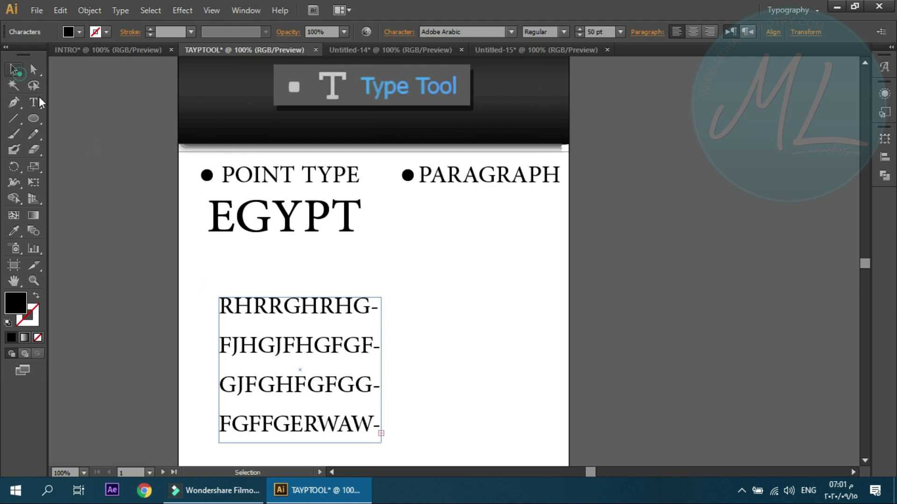
{"action": "left_click", "coordinate": [14, 69]}
{"action": "left_click_drag", "start_coordinate": [378, 442], "coordinate": [360, 434]}
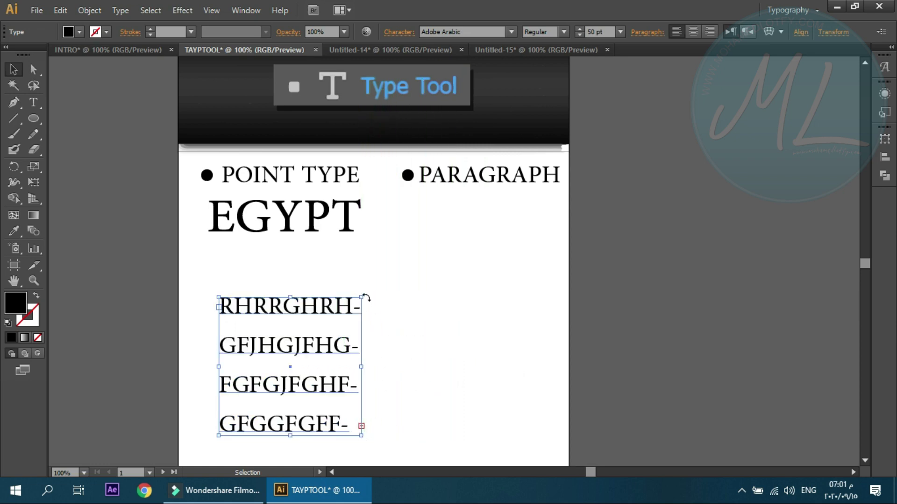
{"action": "left_click_drag", "start_coordinate": [361, 296], "coordinate": [275, 287]}
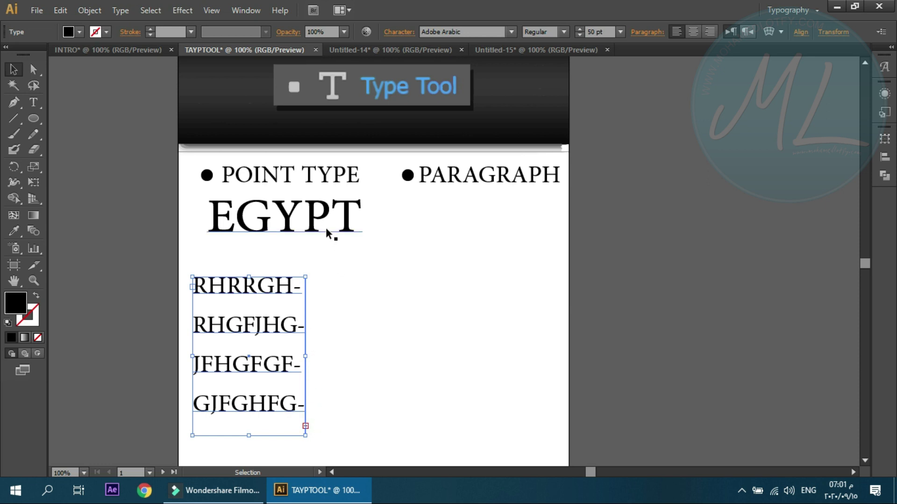
{"action": "left_click", "coordinate": [290, 227]}
Step: Undo EGYPT's last resize, extend the paragraph frame slightly, and load its overflow text
{"action": "key", "text": "ctrl+z"}
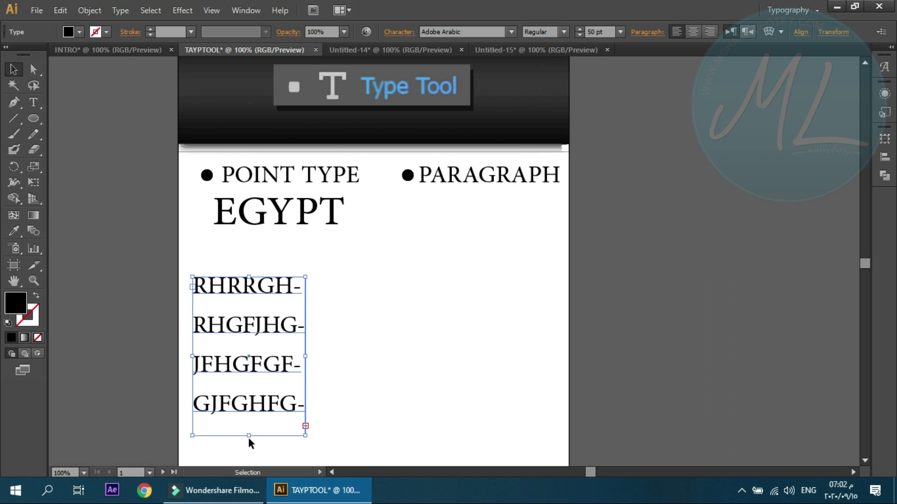
{"action": "left_click_drag", "start_coordinate": [249, 436], "coordinate": [256, 413]}
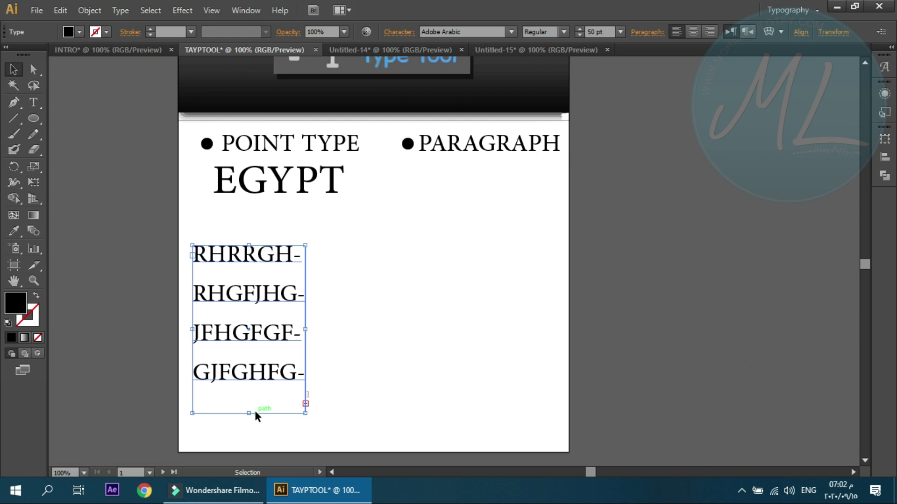
{"action": "scroll", "coordinate": [332, 419], "scroll_direction": "up", "scroll_amount": 1}
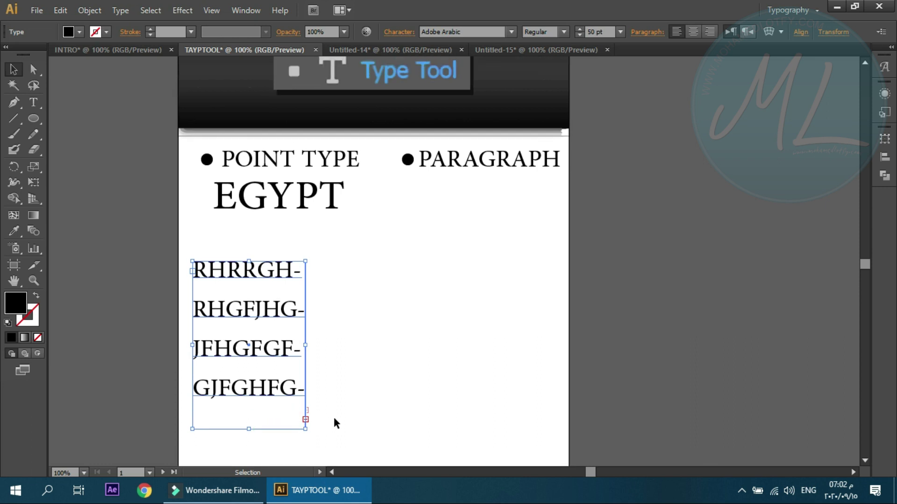
{"action": "left_click", "coordinate": [307, 416]}
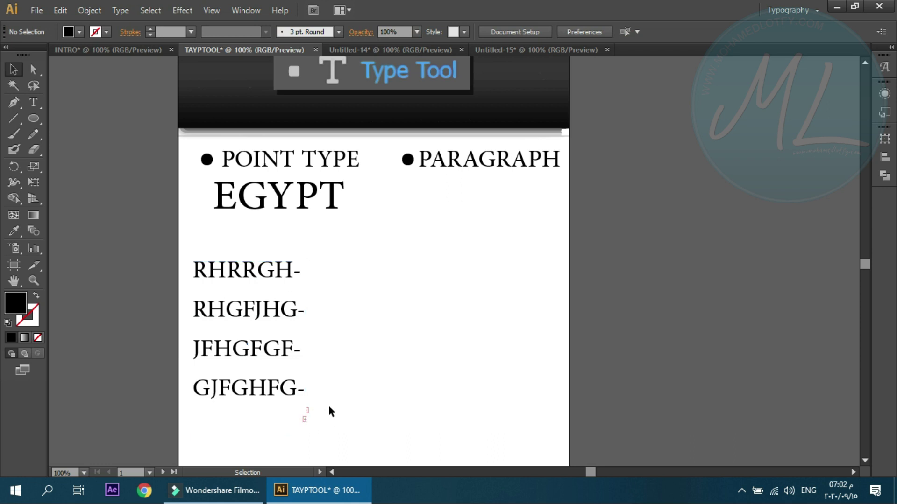
{"action": "left_click", "coordinate": [305, 419]}
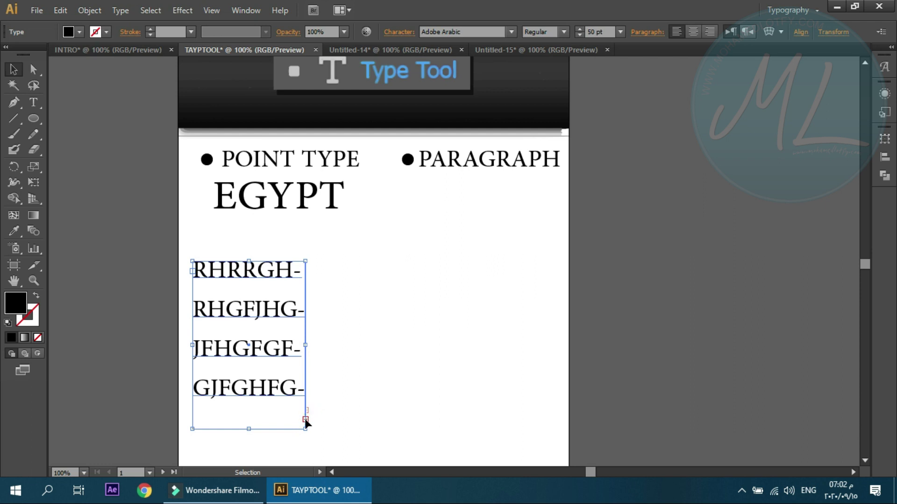
{"action": "double_click", "coordinate": [305, 420]}
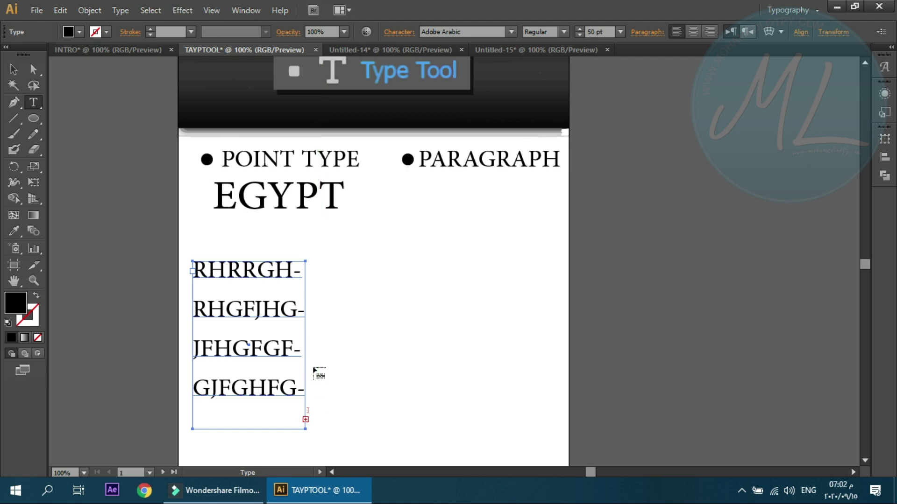
Step: Thread the overflow into a widened linked frame on the right and shorten the first frame
{"action": "left_click", "coordinate": [326, 262]}
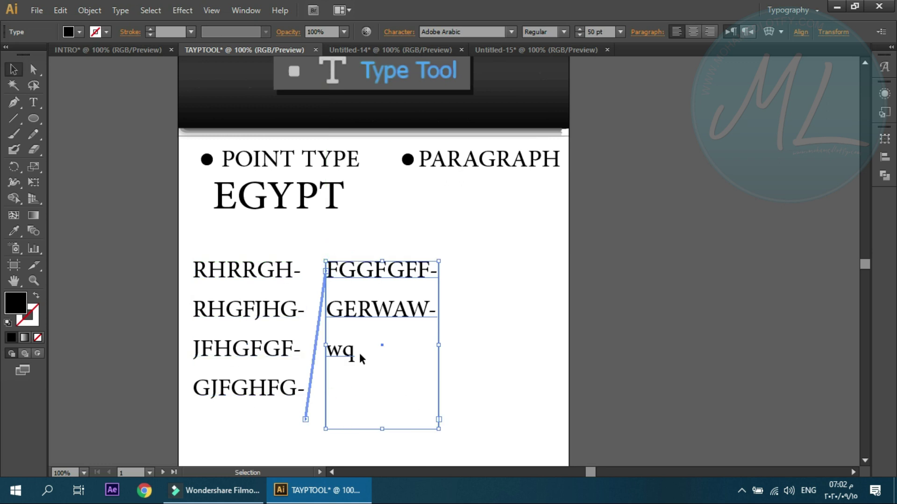
{"action": "left_click_drag", "start_coordinate": [438, 344], "coordinate": [470, 345]}
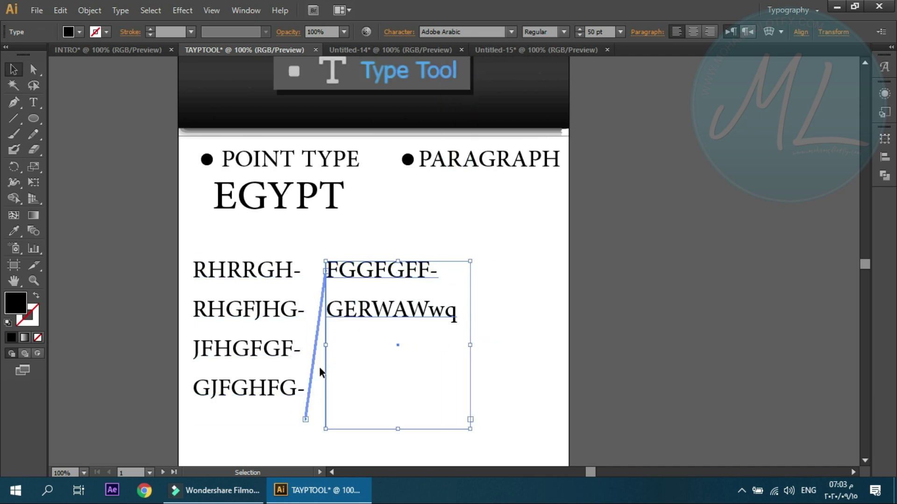
{"action": "left_click_drag", "start_coordinate": [401, 308], "coordinate": [529, 301]}
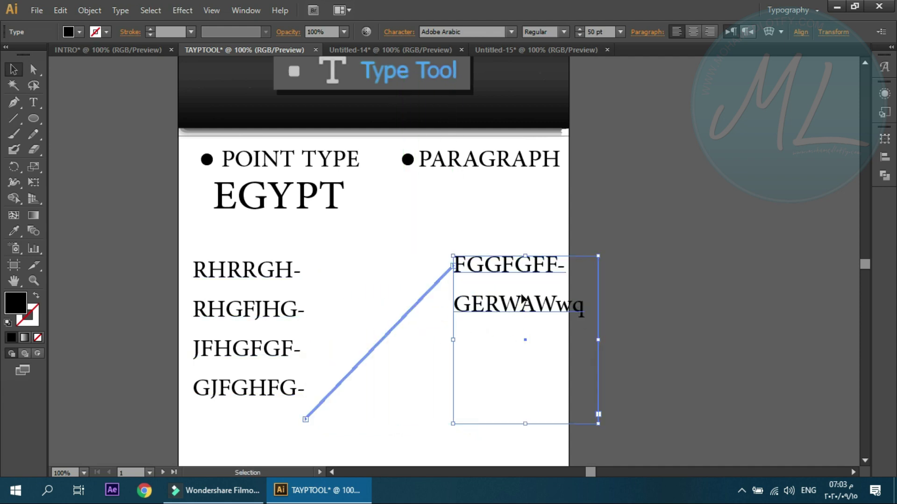
{"action": "left_click", "coordinate": [288, 371]}
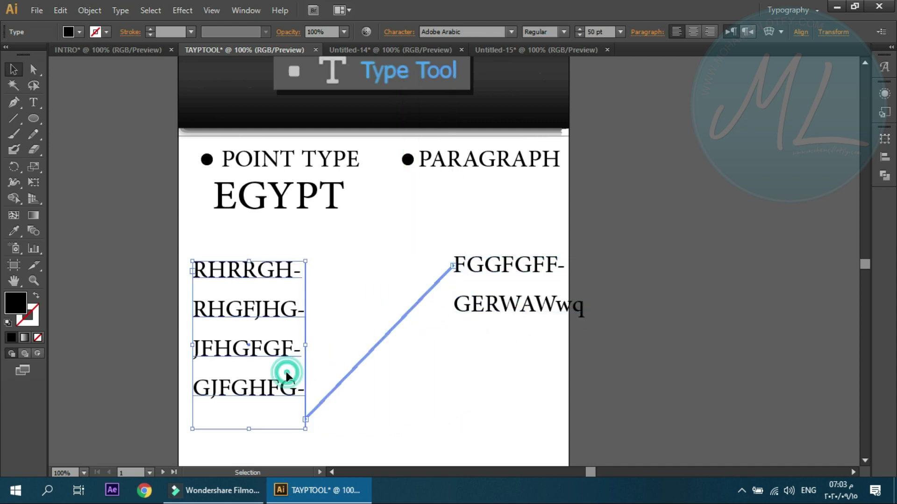
{"action": "left_click_drag", "start_coordinate": [304, 424], "coordinate": [312, 377]}
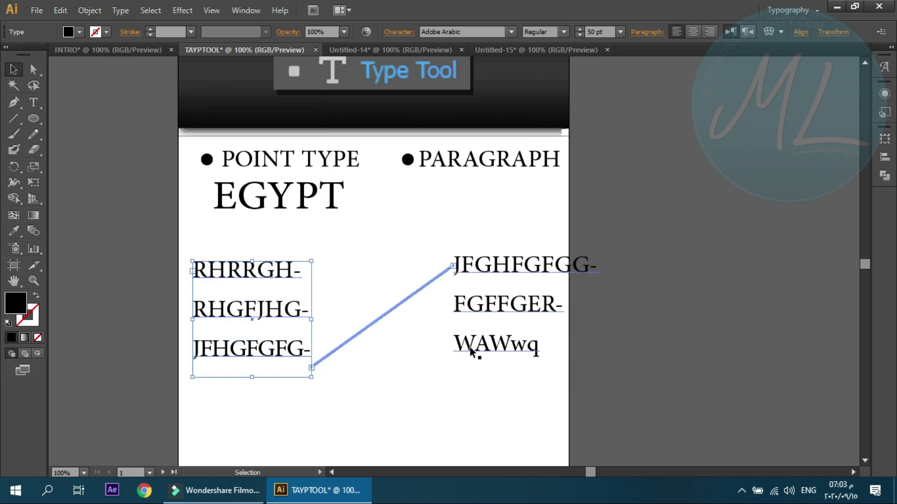
{"action": "left_click", "coordinate": [464, 344]}
{"action": "triple_click", "coordinate": [472, 344]}
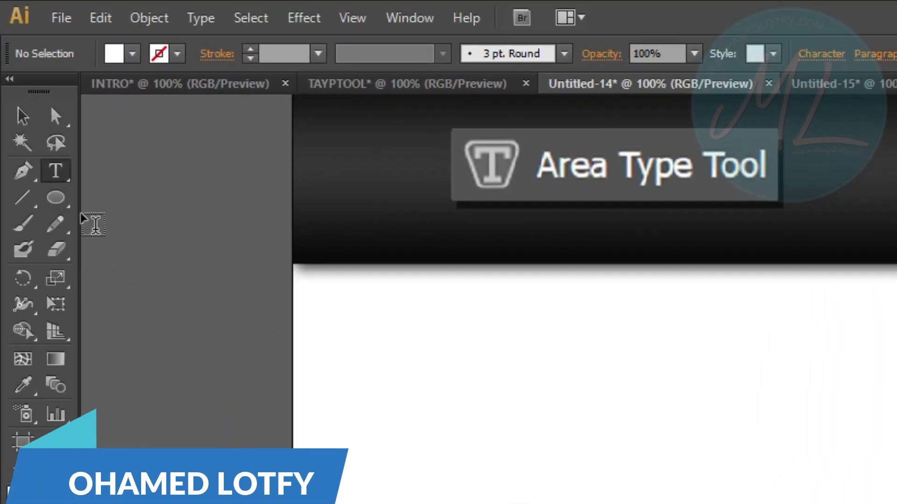
Step: With Area Type Tool chosen, draw a blue-filled circle and shift it slightly right
{"action": "left_click", "coordinate": [55, 172]}
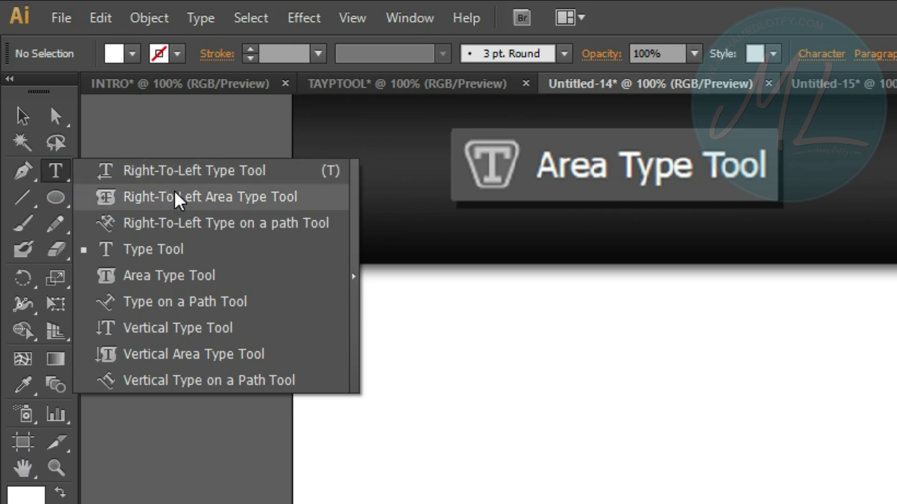
{"action": "left_click", "coordinate": [169, 277]}
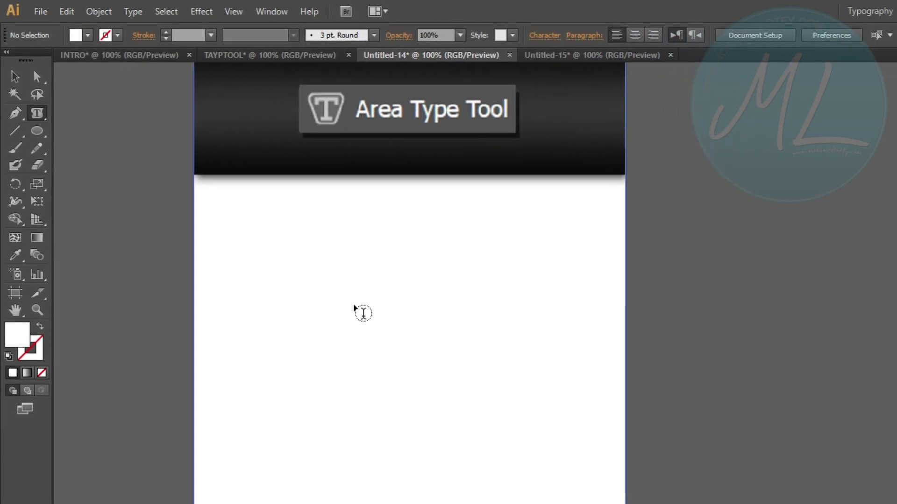
{"action": "left_click_drag", "start_coordinate": [37, 130], "coordinate": [124, 165]}
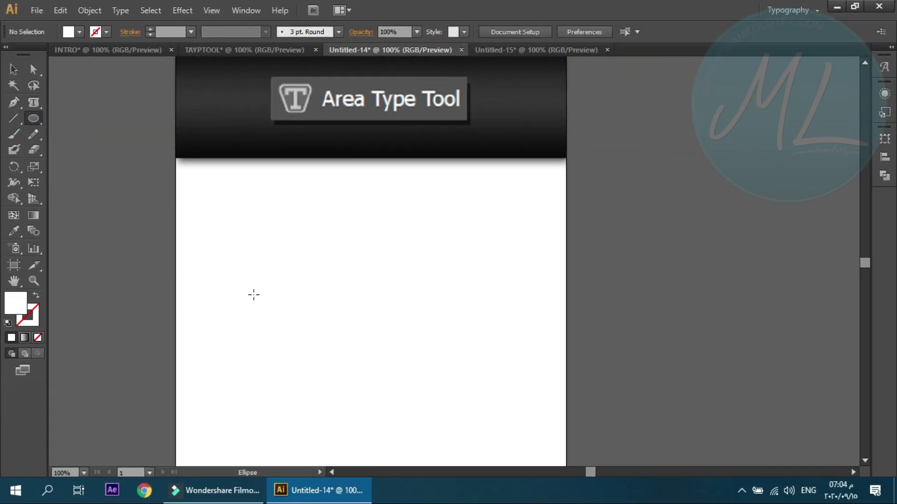
{"action": "left_click_drag", "start_coordinate": [389, 248], "coordinate": [234, 403]}
{"action": "left_click", "coordinate": [79, 32]}
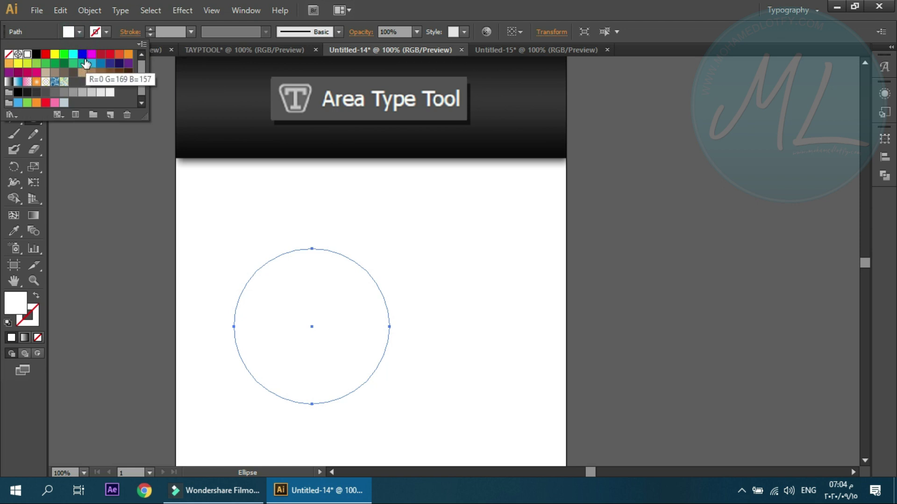
{"action": "left_click", "coordinate": [100, 63]}
{"action": "key", "text": "Escape"}
{"action": "key", "text": "v"}
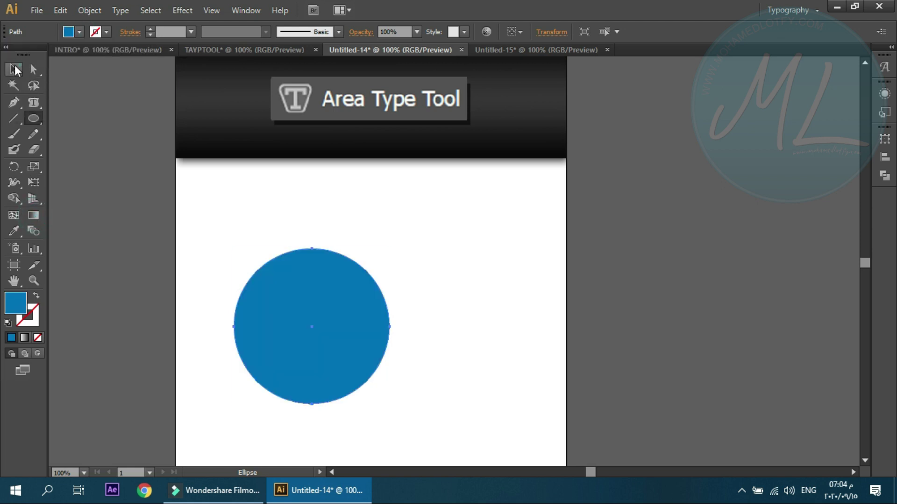
{"action": "left_click_drag", "start_coordinate": [338, 337], "coordinate": [381, 336]}
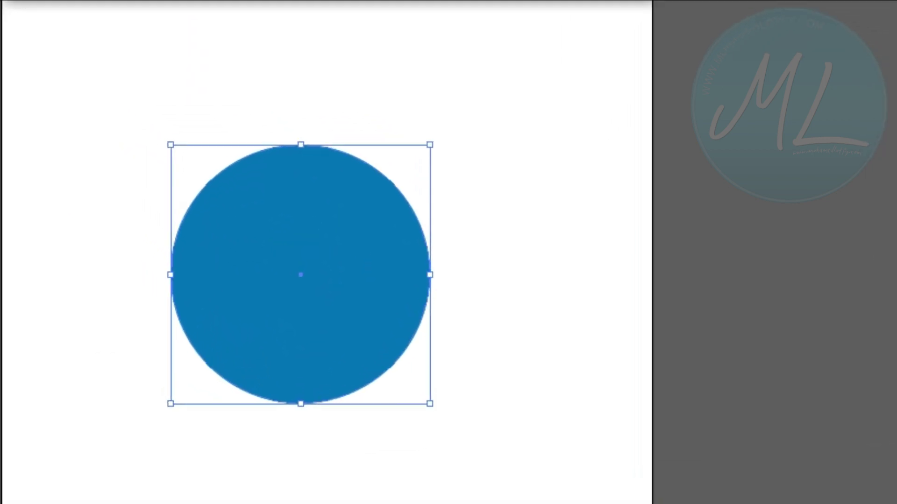
{"action": "key", "text": "t"}
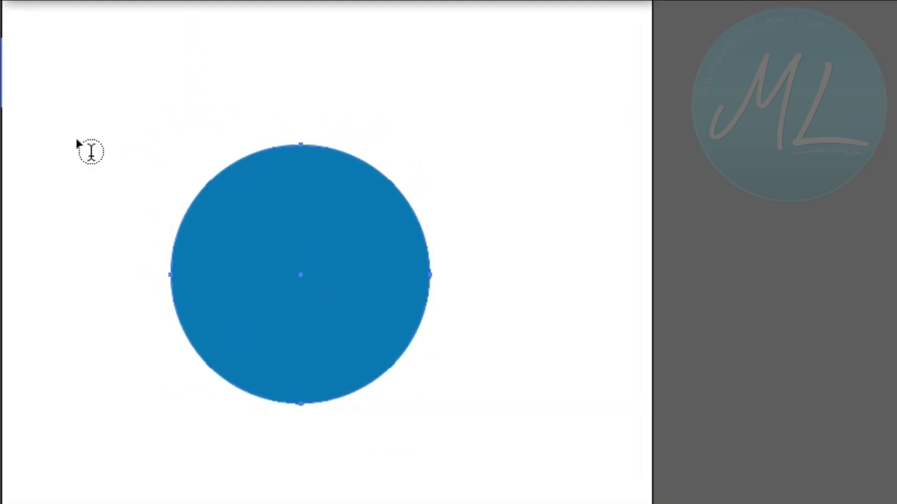
Step: Type sample letters inside the circle at 48 pt so they wrap within its outline
{"action": "left_click", "coordinate": [260, 155]}
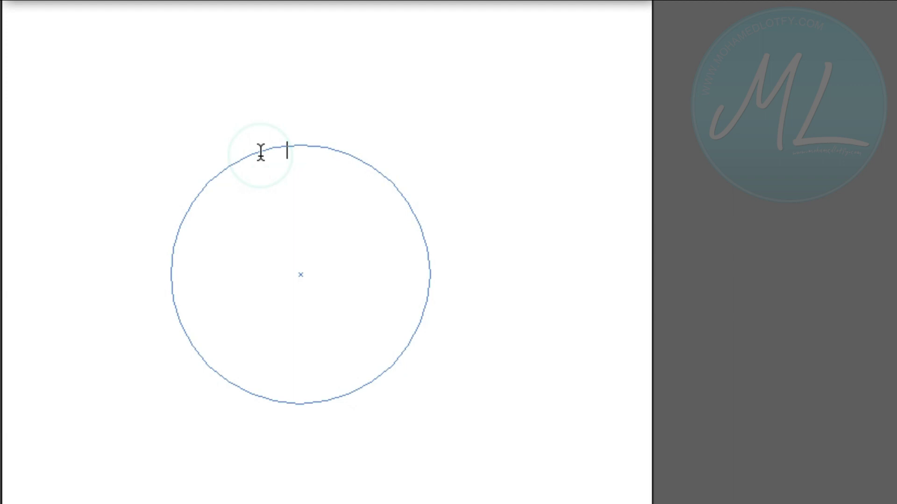
{"action": "type", "text": "fdgf-"}
{"action": "left_click", "coordinate": [259, 199]}
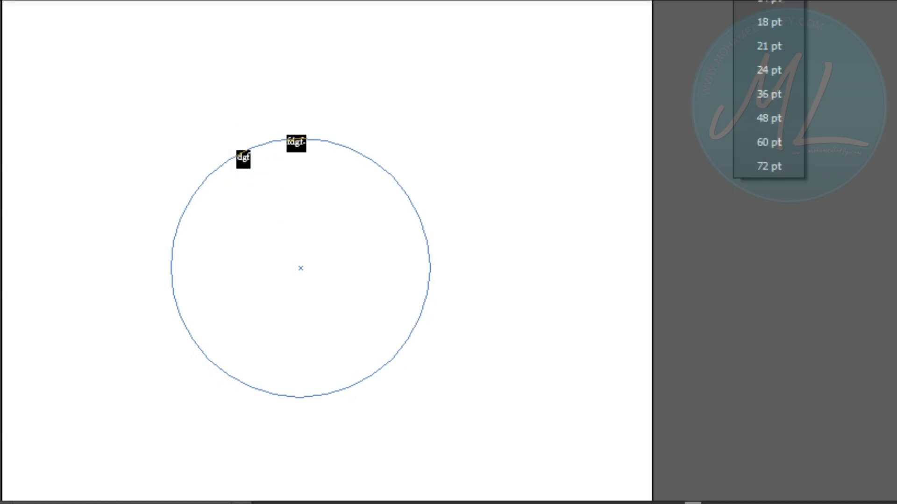
{"action": "left_click", "coordinate": [773, 126]}
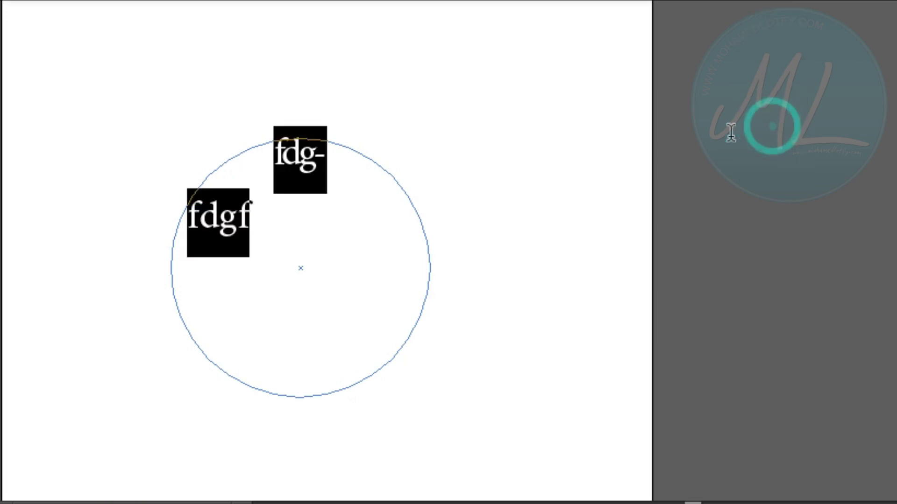
{"action": "left_click", "coordinate": [307, 183]}
{"action": "left_click", "coordinate": [294, 202]}
{"action": "type", "text": "fdgfdgf"}
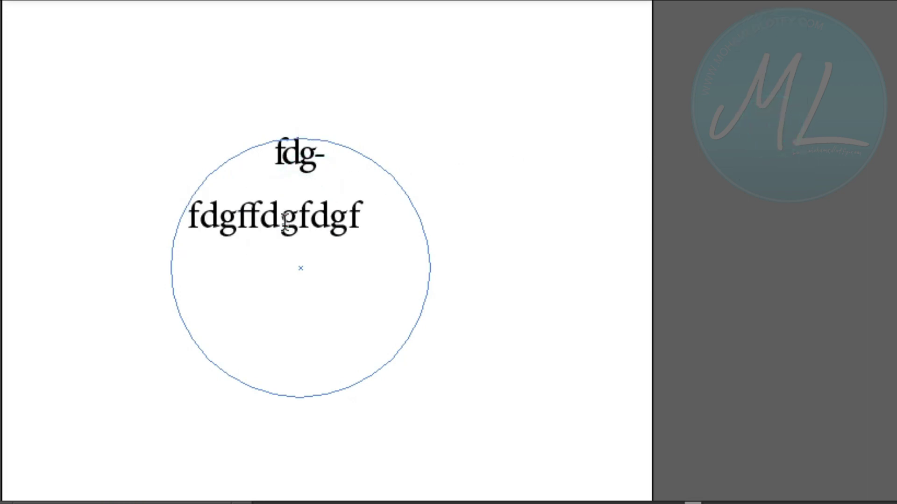
{"action": "type", "text": "gfgfgdfgfdgfdgfdgfdgfdgfdgdfg"}
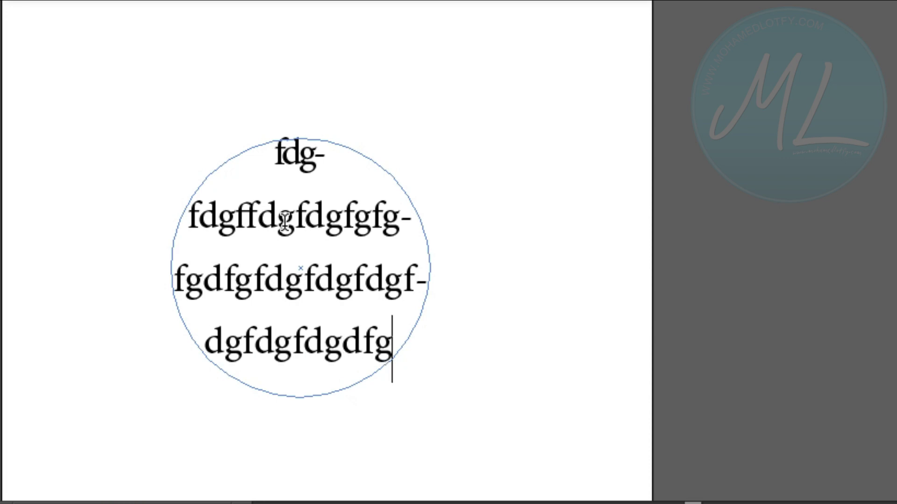
{"action": "key", "text": "Escape"}
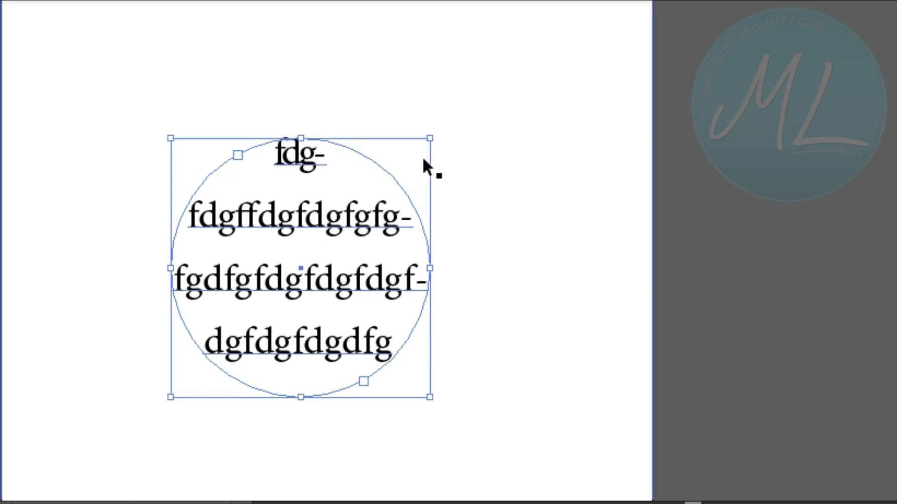
{"action": "left_click_drag", "start_coordinate": [429, 139], "coordinate": [430, 137]}
Step: Enlarge the circular text frame and type sdsdssdsds into a second blue circle
{"action": "left_click_drag", "start_coordinate": [491, 111], "coordinate": [513, 56]}
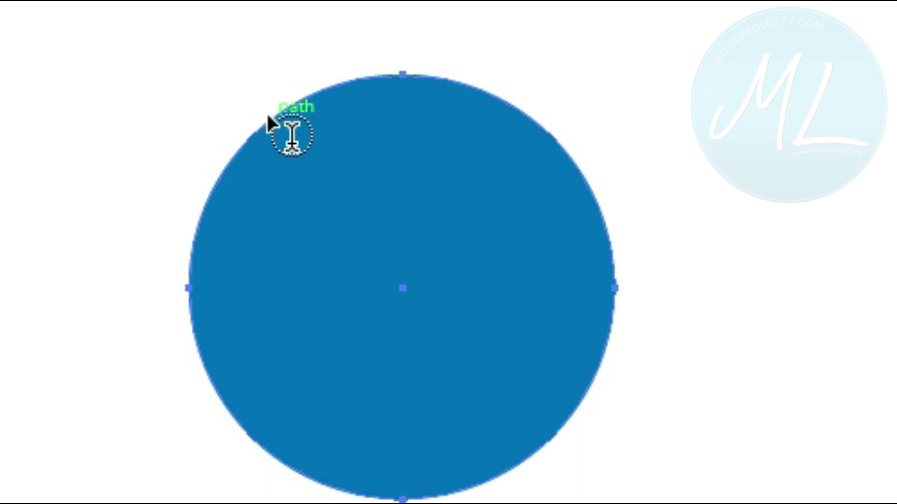
{"action": "left_click", "coordinate": [266, 111]}
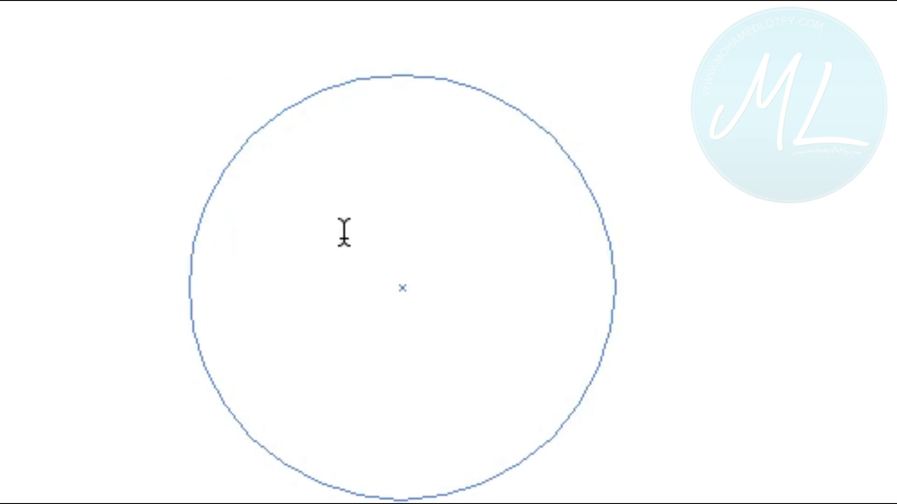
{"action": "type", "text": "sdsdssdsds"}
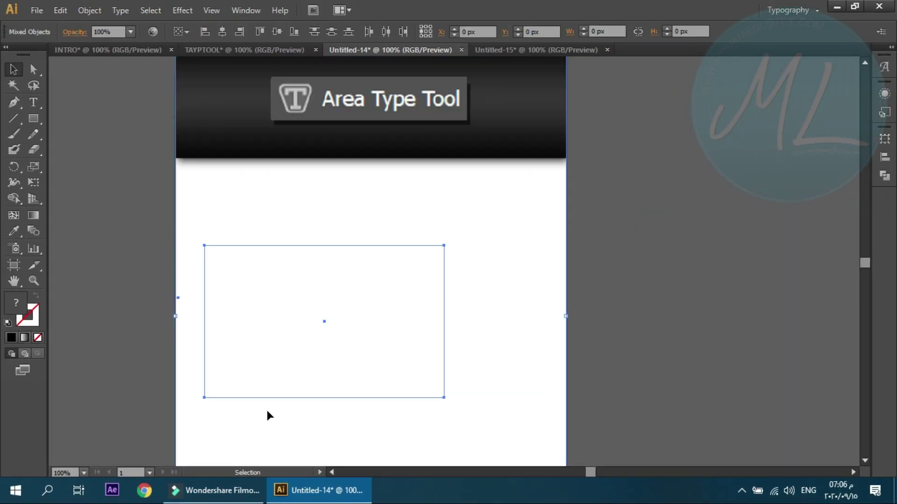
{"action": "left_click", "coordinate": [475, 413]}
{"action": "double_click", "coordinate": [205, 244]}
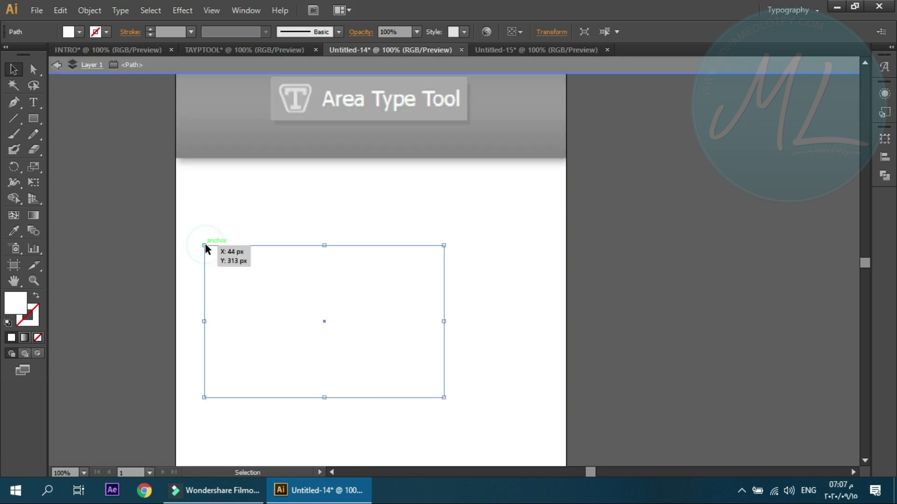
{"action": "left_click", "coordinate": [69, 64]}
Step: Draw a hexagon and start area text inside it
{"action": "left_click_drag", "start_coordinate": [33, 118], "coordinate": [82, 163]}
{"action": "mouse_move", "coordinate": [401, 255]}
{"action": "left_mouse_down"}
{"action": "mouse_move", "coordinate": [316, 316]}
{"action": "mouse_move", "coordinate": [327, 308]}
{"action": "left_mouse_up"}
{"action": "left_click_drag", "start_coordinate": [33, 103], "coordinate": [90, 149]}
{"action": "left_click", "coordinate": [321, 230]}
Step: Finish the previous typed text and curved path and select it
{"action": "type", "text": "dsfdsfdsfdsfdsfdsfdsfdsfdsf"}
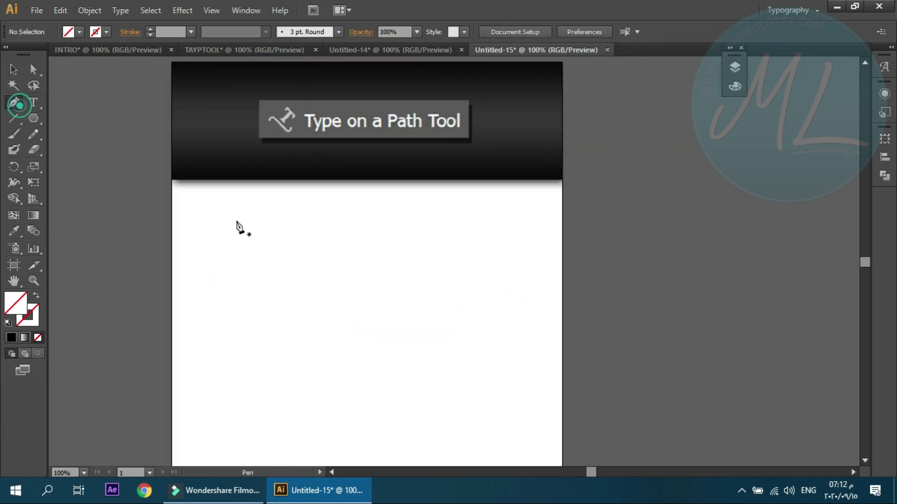
{"action": "left_click_drag", "start_coordinate": [316, 312], "coordinate": [208, 372]}
{"action": "left_click", "coordinate": [13, 69]}
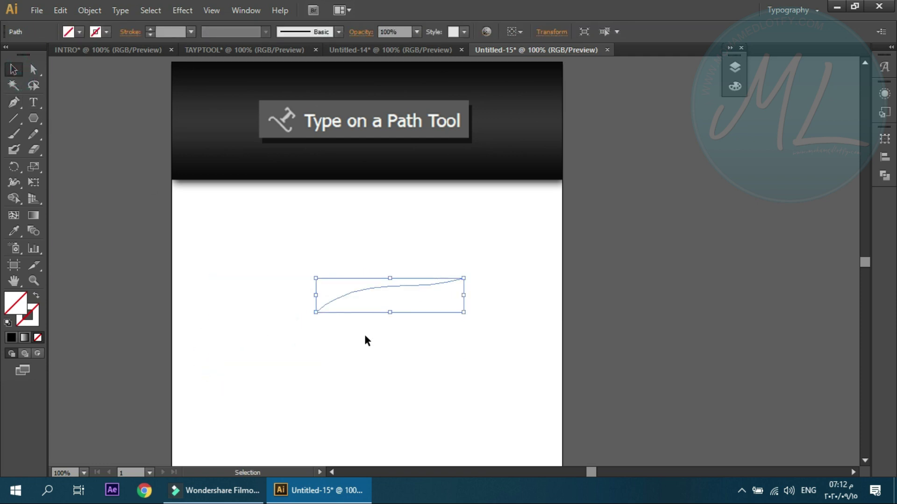
Step: Deselect everything and switch from the Type tool flyout to the Pen tool
{"action": "left_click", "coordinate": [449, 345]}
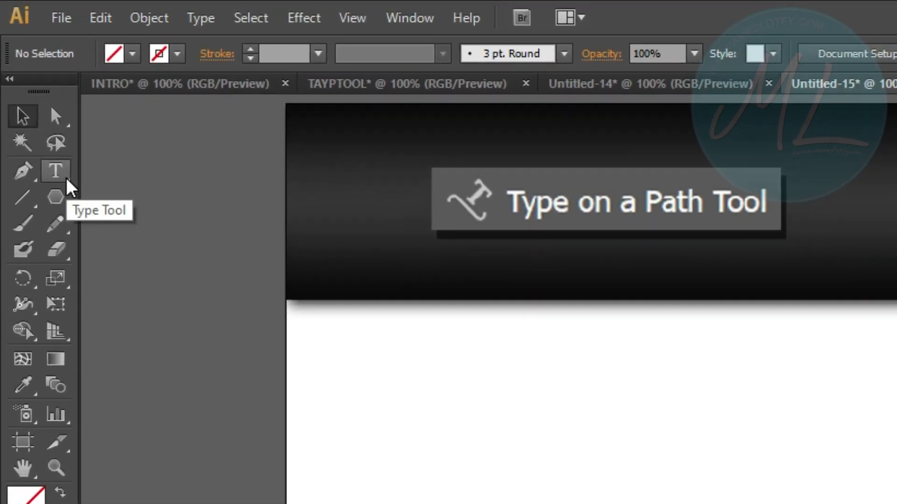
{"action": "left_click_drag", "start_coordinate": [61, 165], "coordinate": [111, 313]}
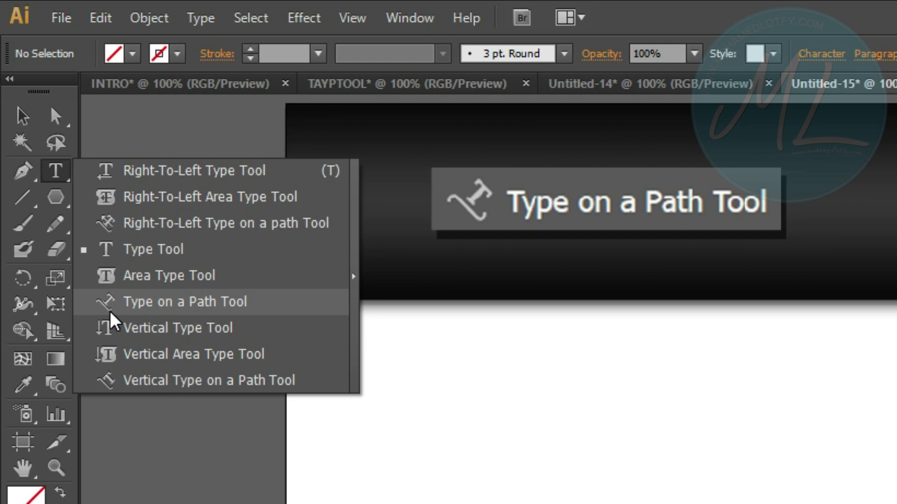
{"action": "left_click_drag", "start_coordinate": [111, 313], "coordinate": [18, 180]}
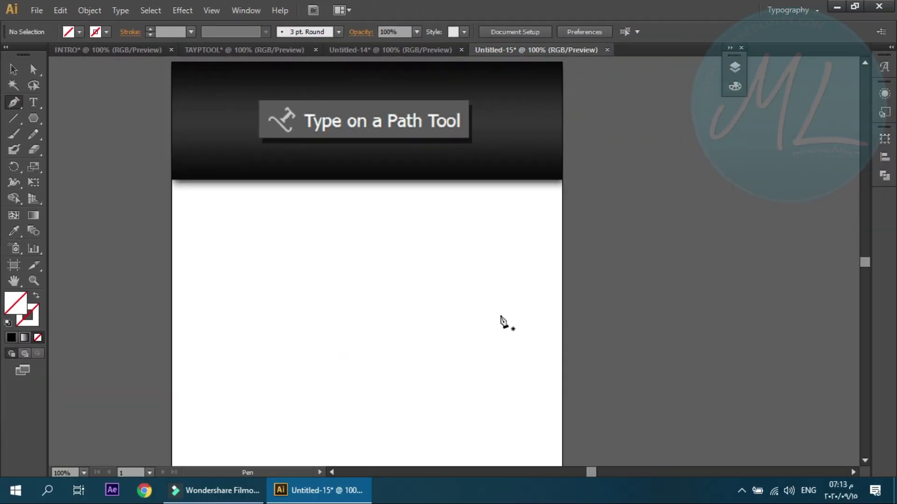
Step: Draw a wavy open path with three curved Pen anchors, then choose Type on a Path
{"action": "left_click_drag", "start_coordinate": [233, 334], "coordinate": [310, 320]}
{"action": "left_click_drag", "start_coordinate": [405, 333], "coordinate": [483, 366]}
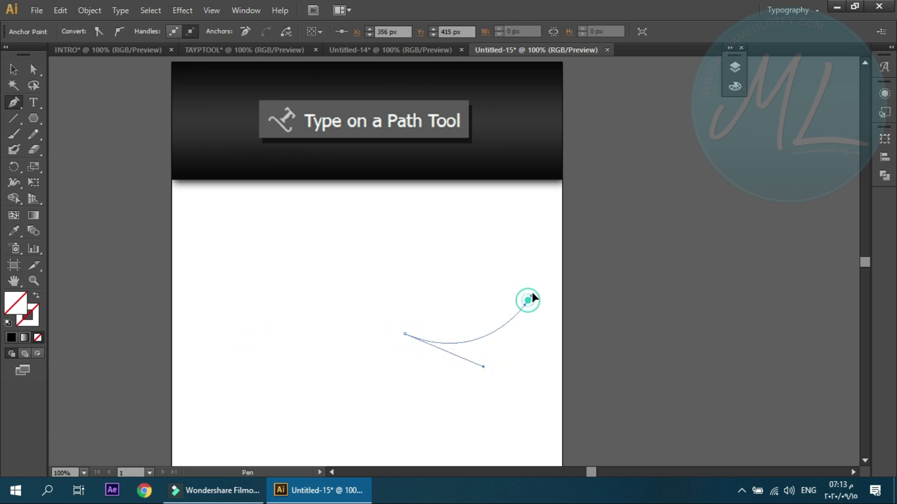
{"action": "left_click_drag", "start_coordinate": [528, 300], "coordinate": [539, 288]}
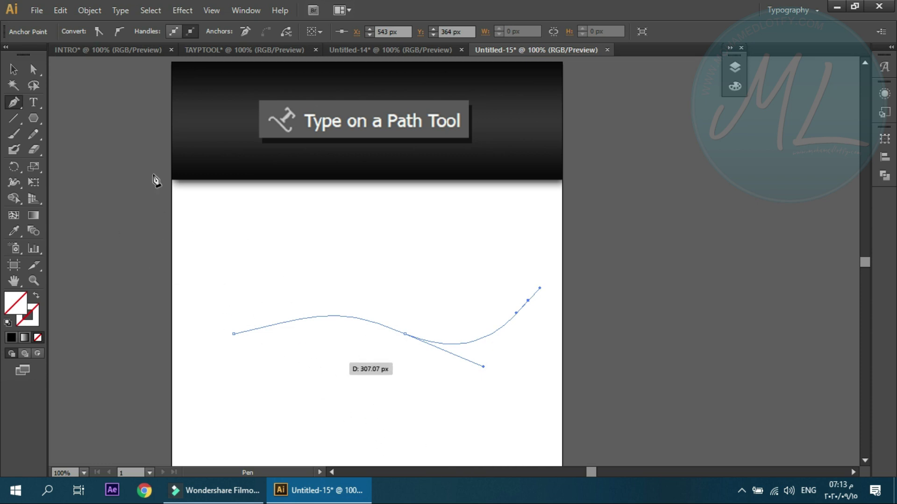
{"action": "left_click", "coordinate": [33, 105]}
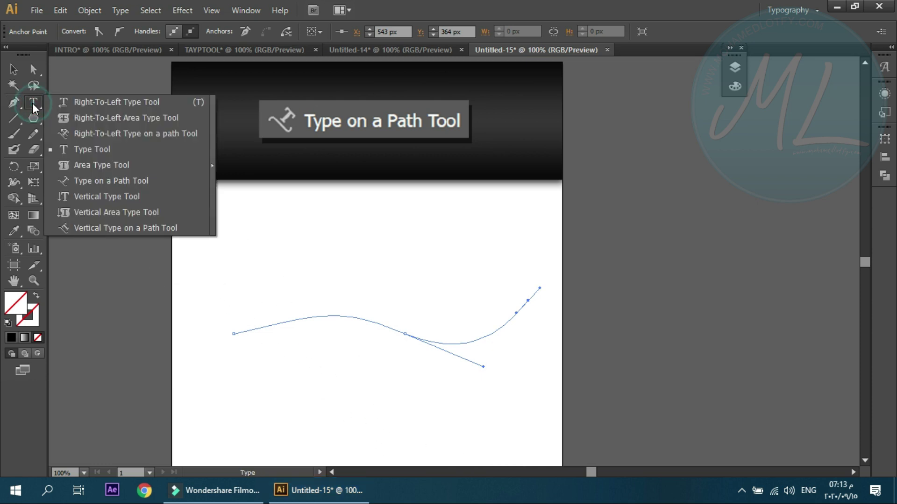
{"action": "left_click", "coordinate": [155, 183]}
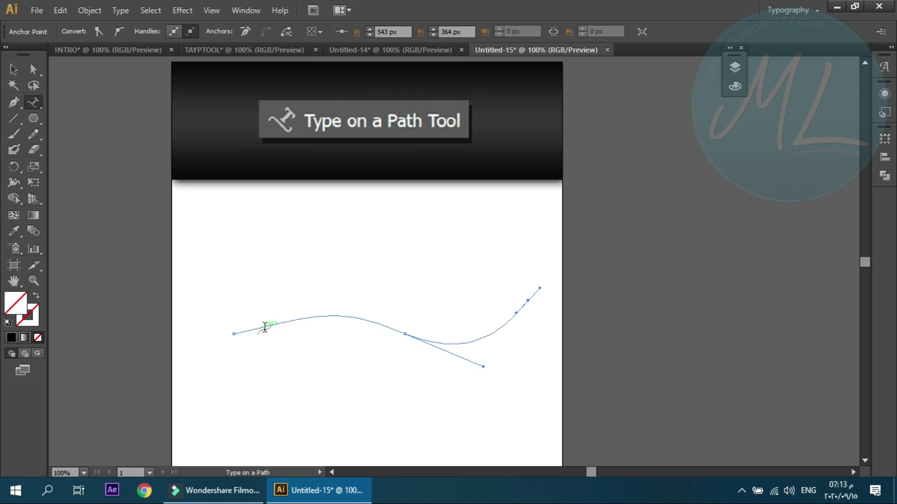
Step: Type 'djhfgfgfdhgkdfhgkdfhgkj' along the wavy path and finish it as a selected path text object
{"action": "left_click", "coordinate": [355, 316]}
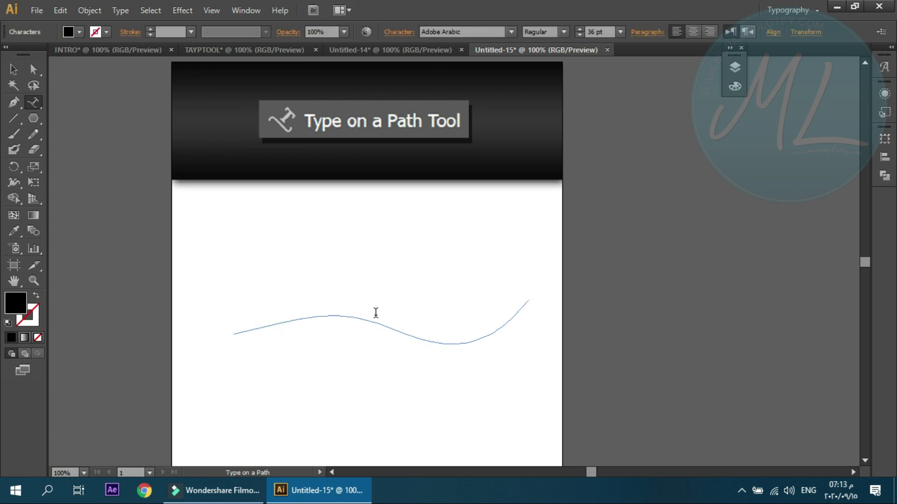
{"action": "type", "text": "djhfgfgfdhgkdfhgkdfhgkj"}
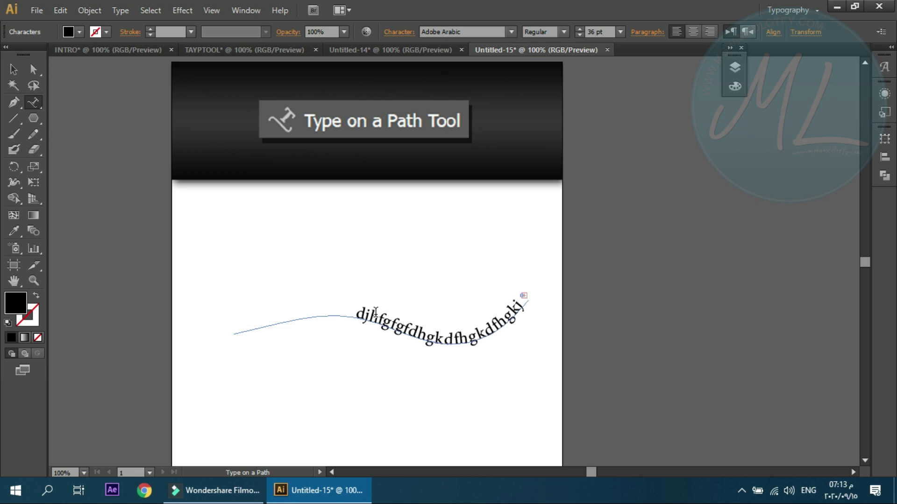
{"action": "key", "text": "Escape"}
{"action": "left_click", "coordinate": [375, 312]}
{"action": "key", "text": "Escape"}
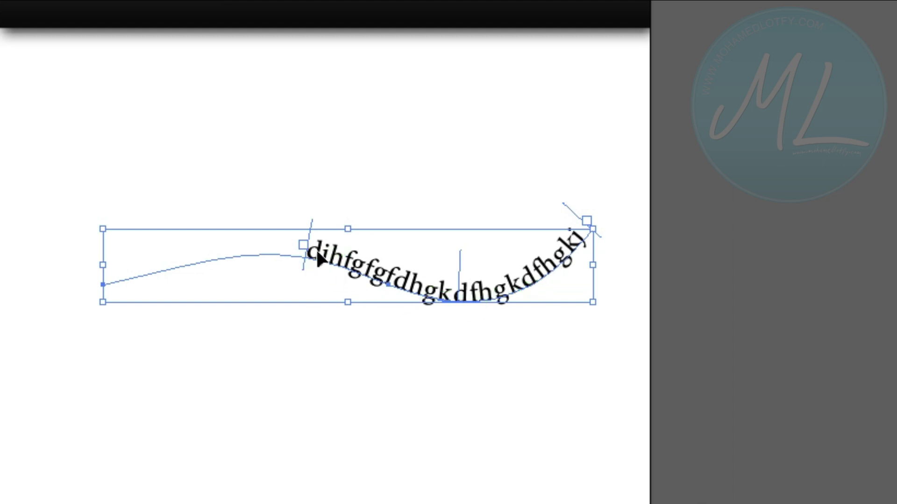
Step: Drag the path text's start toward the wave's left end and flip it beneath the path
{"action": "left_click", "coordinate": [302, 245]}
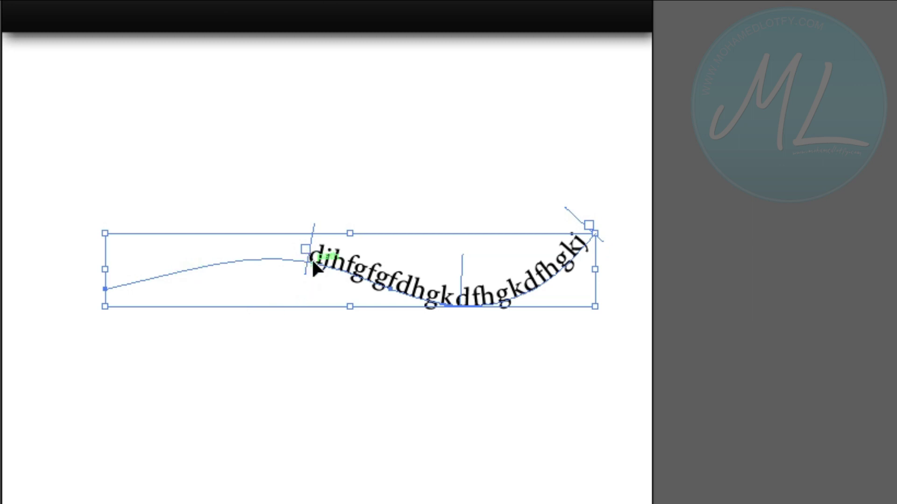
{"action": "left_click_drag", "start_coordinate": [304, 271], "coordinate": [311, 290]}
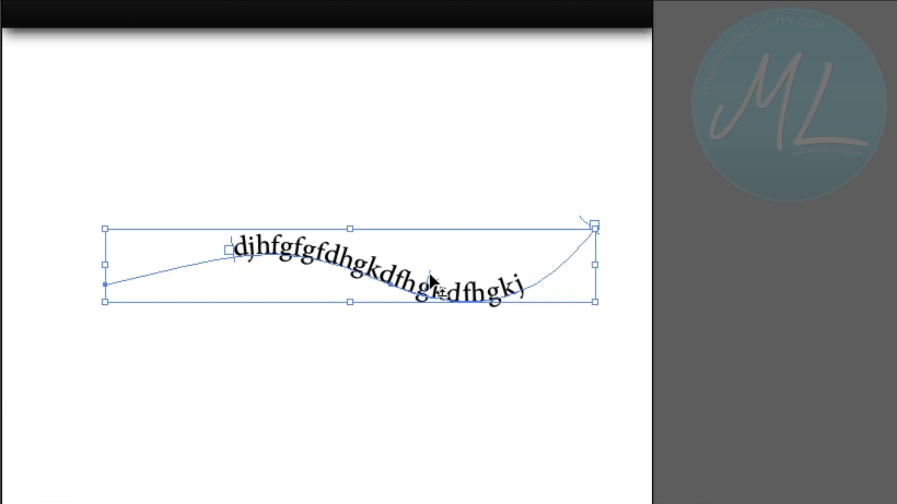
{"action": "left_click_drag", "start_coordinate": [429, 273], "coordinate": [341, 305]}
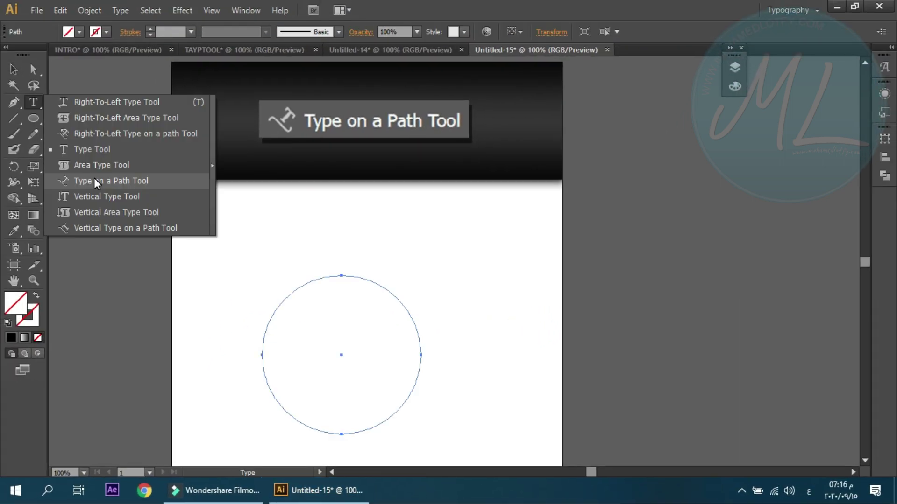
Step: Type a person's name as path text on the circle's edge and select it
{"action": "left_click", "coordinate": [94, 182]}
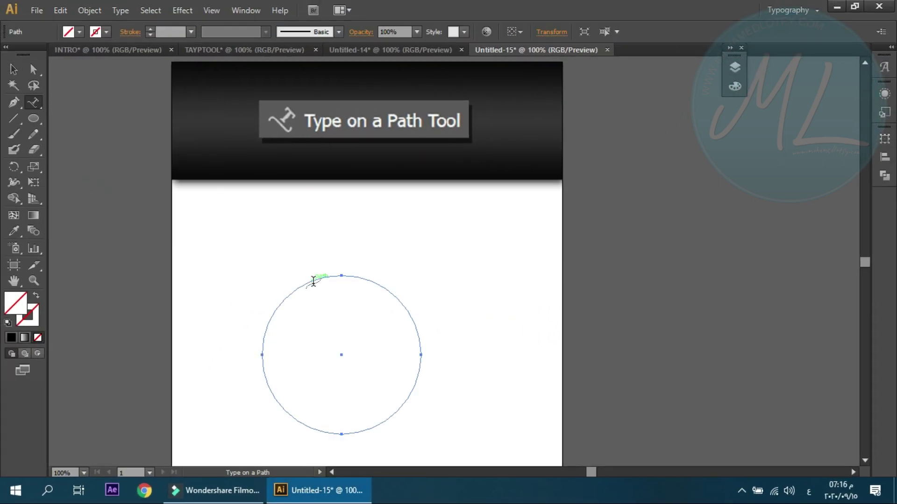
{"action": "left_click", "coordinate": [313, 281]}
{"action": "key", "text": "alt+shift"}
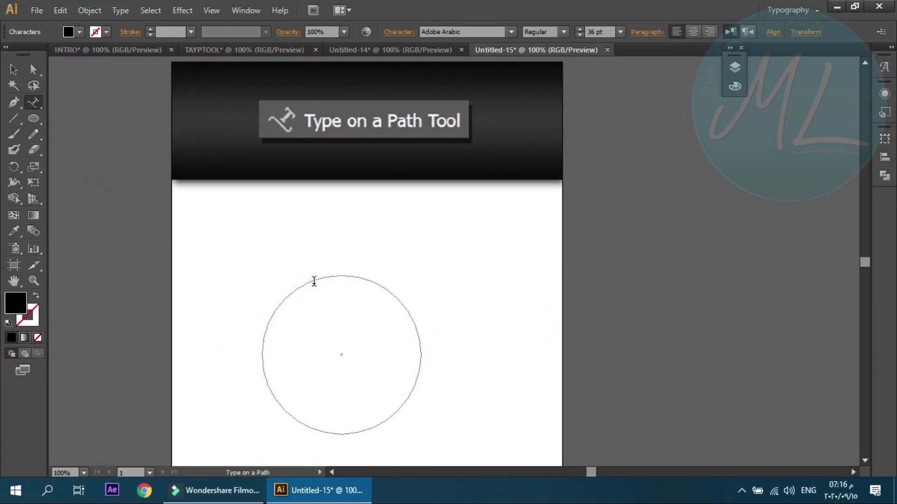
{"action": "type", "text": "mohamed lotfy"}
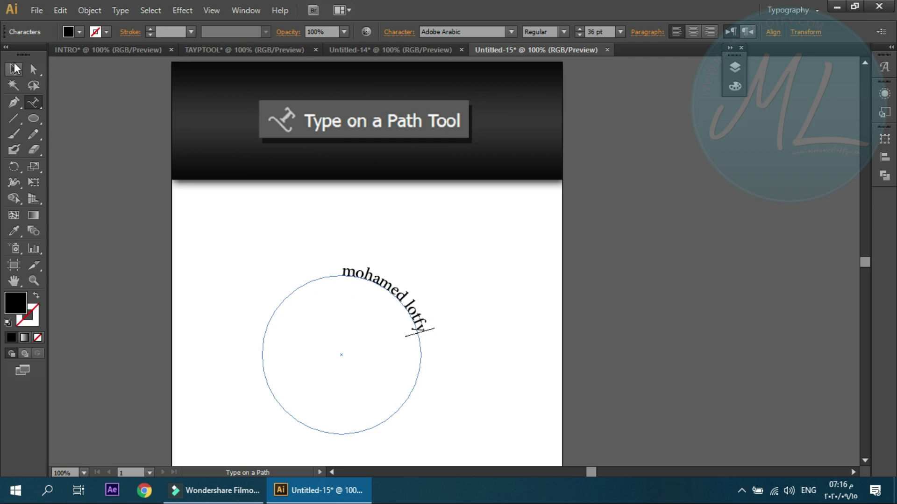
{"action": "left_click", "coordinate": [15, 68]}
Step: Reposition the circle text by dragging its start, centre and end brackets around the circle
{"action": "left_click_drag", "start_coordinate": [341, 281], "coordinate": [288, 299]}
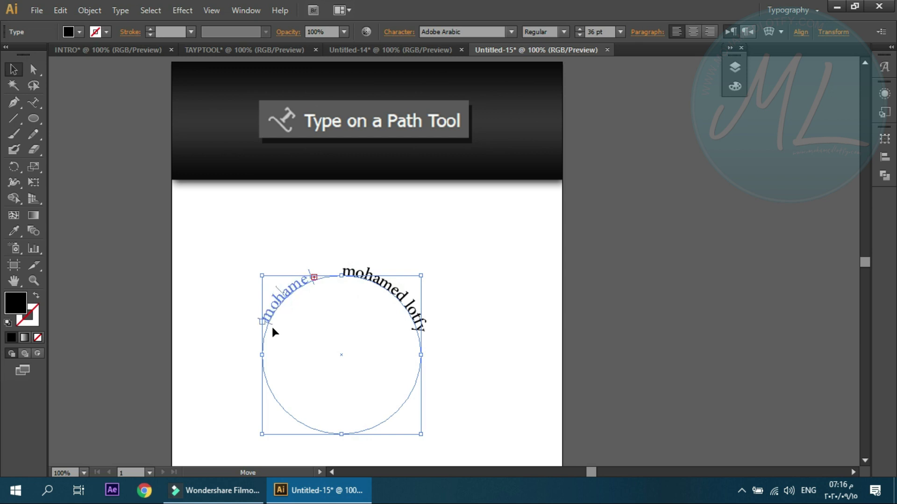
{"action": "left_click_drag", "start_coordinate": [273, 330], "coordinate": [284, 403]}
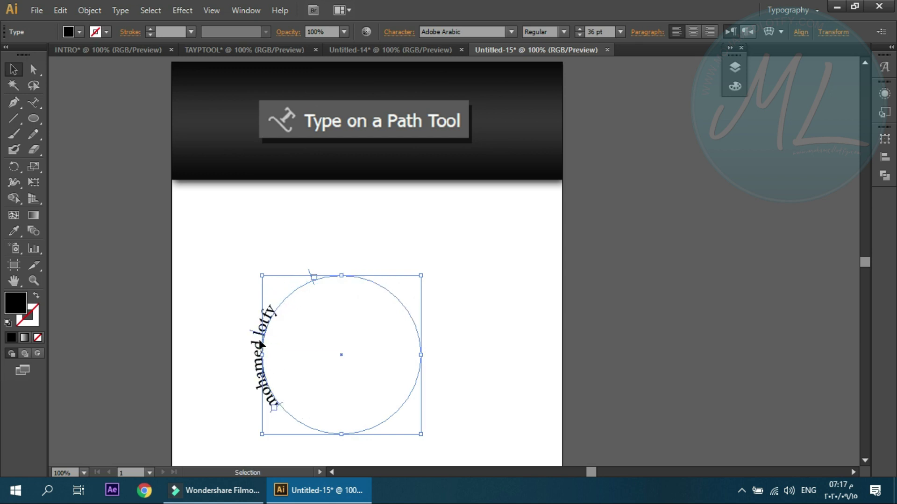
{"action": "left_click_drag", "start_coordinate": [252, 330], "coordinate": [294, 375]}
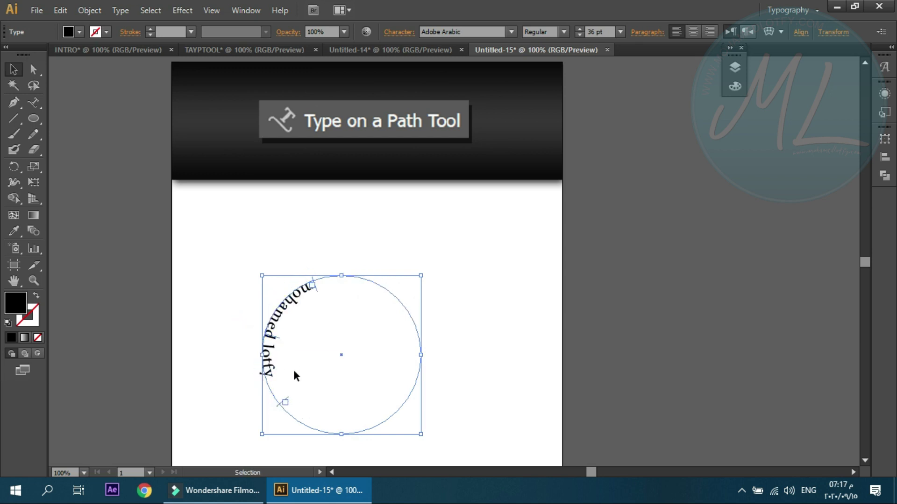
{"action": "left_click_drag", "start_coordinate": [278, 411], "coordinate": [401, 405]}
{"action": "left_click_drag", "start_coordinate": [320, 294], "coordinate": [393, 375]}
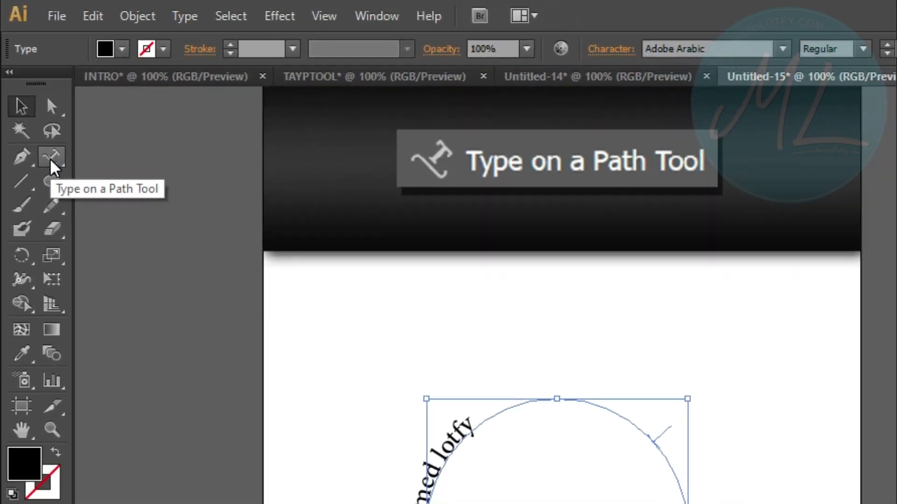
Step: Open Type on a Path Options, turn on Preview and toggle Flip for the circle text
{"action": "double_click", "coordinate": [51, 161]}
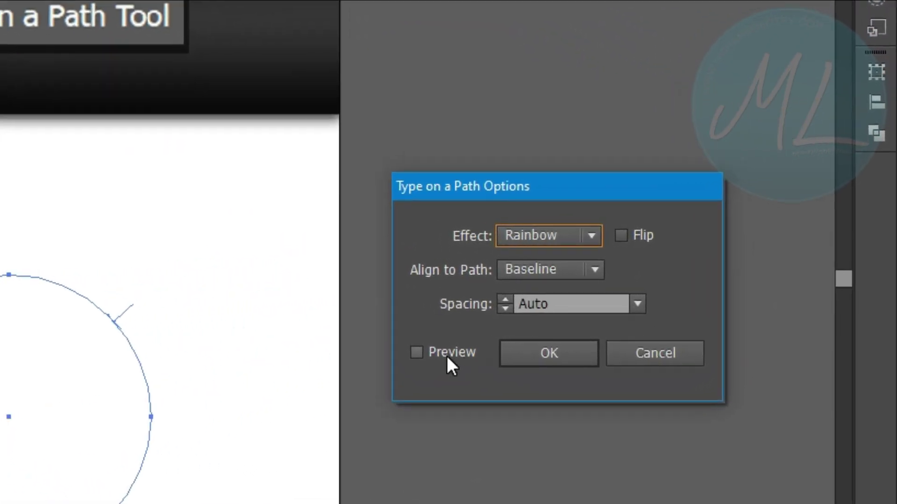
{"action": "left_click_drag", "start_coordinate": [527, 190], "coordinate": [478, 189]}
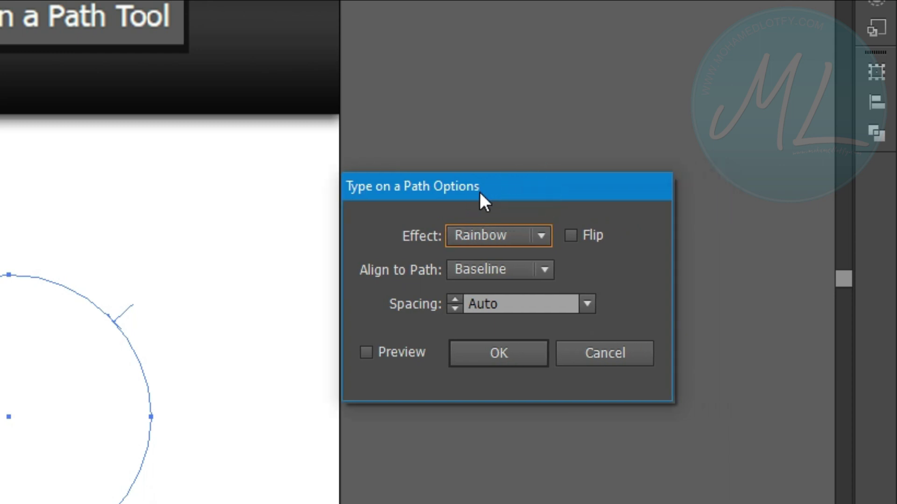
{"action": "left_click", "coordinate": [392, 356]}
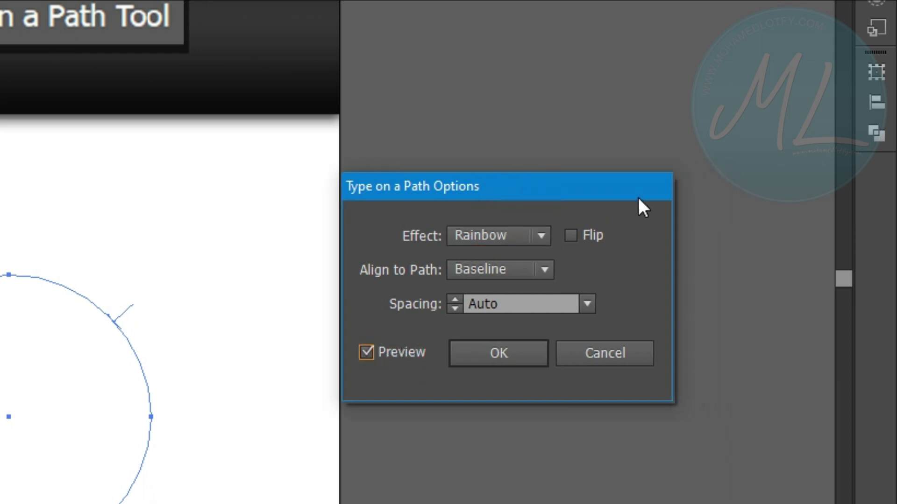
{"action": "left_click", "coordinate": [582, 238]}
{"action": "left_click", "coordinate": [582, 238]}
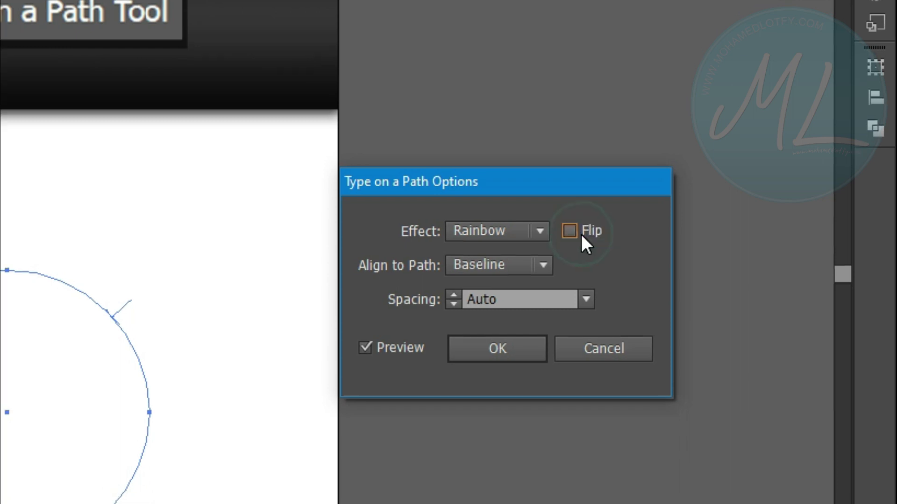
{"action": "left_click", "coordinate": [611, 283]}
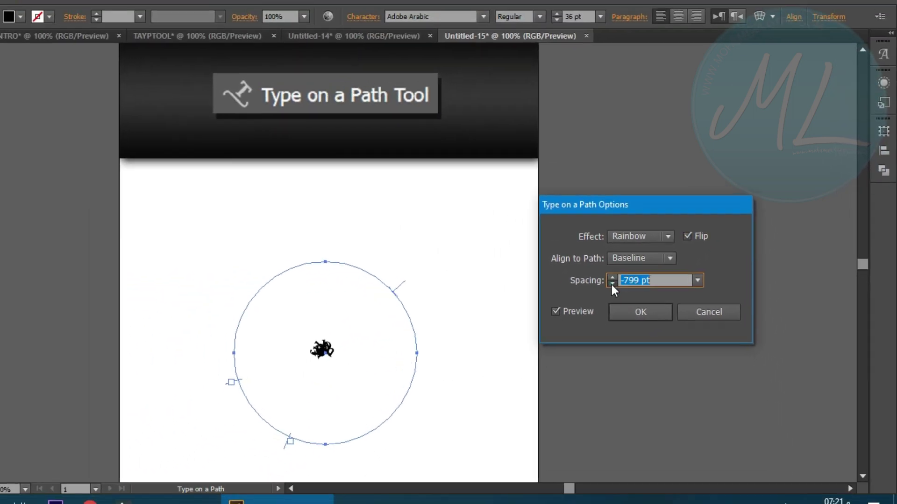
Step: Enter -12, try Gravity, settle on the Skew effect with 182 pt spacing, and apply
{"action": "type", "text": "-12"}
{"action": "left_click", "coordinate": [668, 236]}
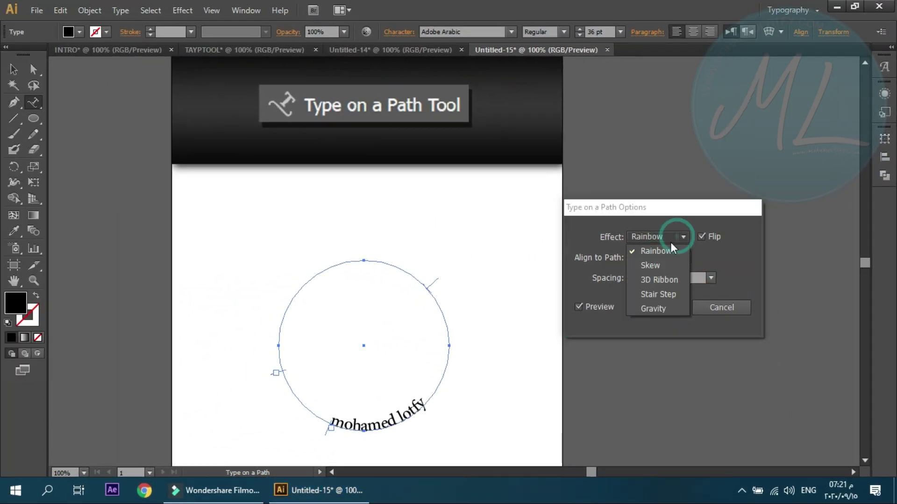
{"action": "left_click", "coordinate": [644, 311]}
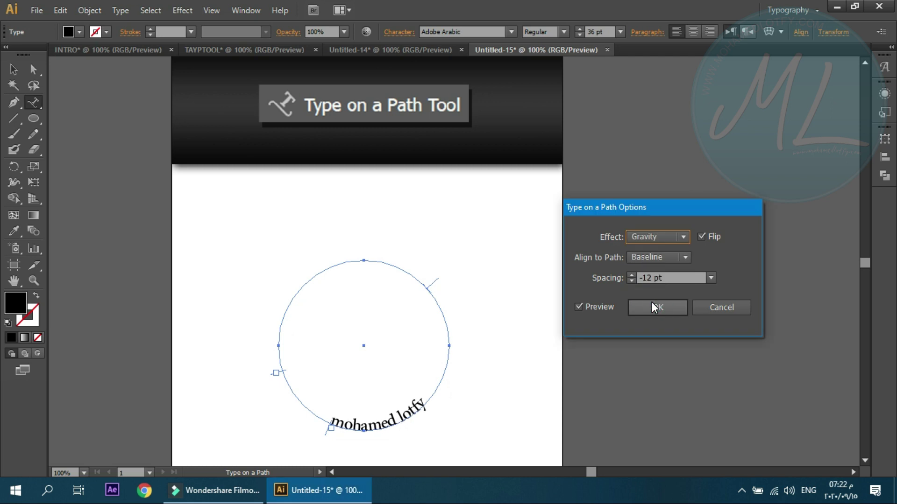
{"action": "left_click", "coordinate": [630, 275]}
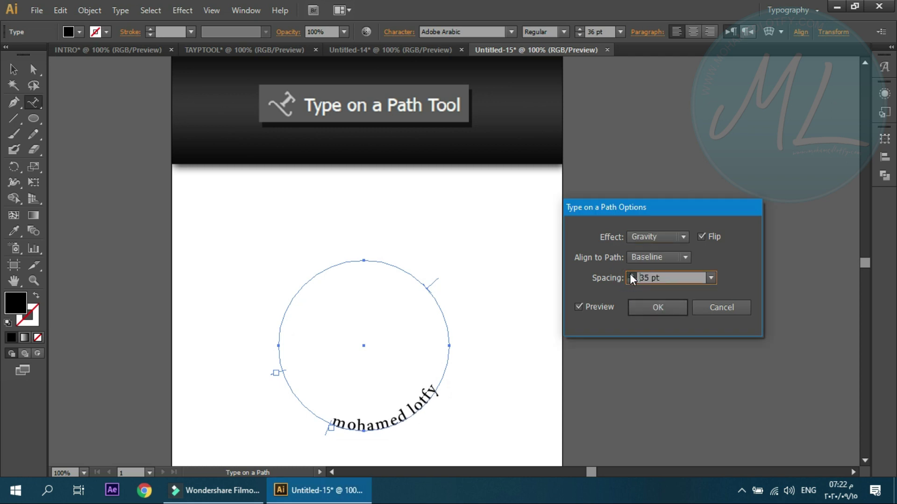
{"action": "left_click", "coordinate": [651, 241]}
{"action": "left_click", "coordinate": [646, 236]}
{"action": "key", "text": "Return"}
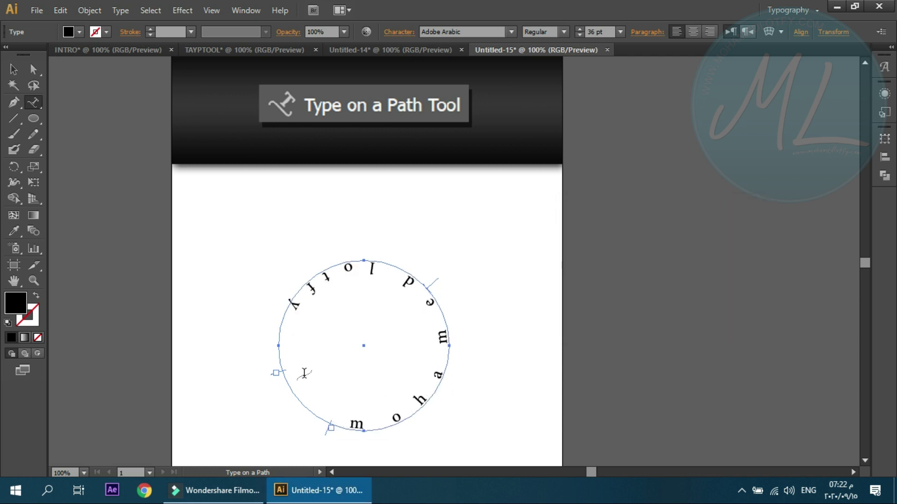